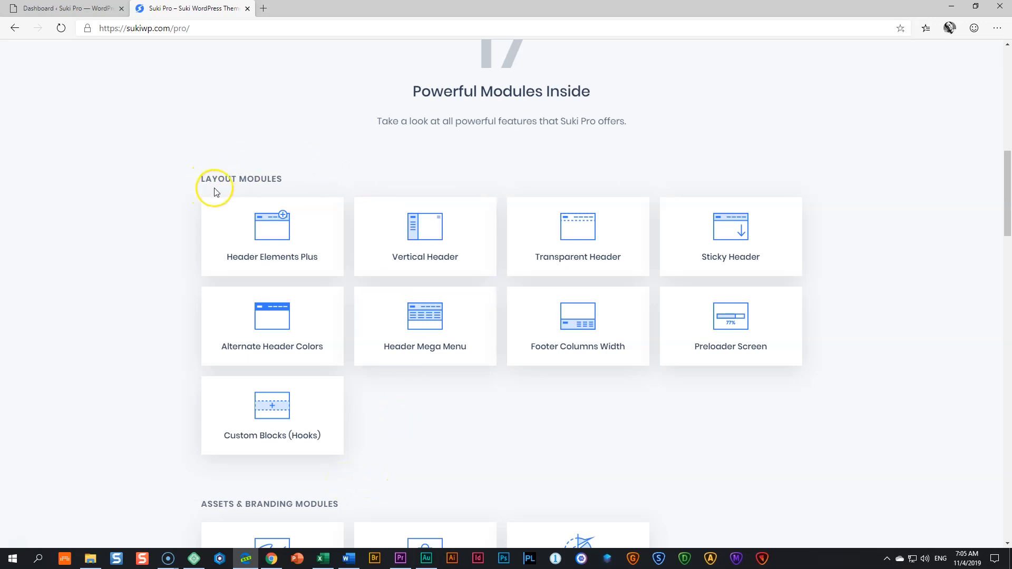
Step: View the Header Elements Plus module details, and check the menu display locations in the WordPress dashboard
click(270, 231)
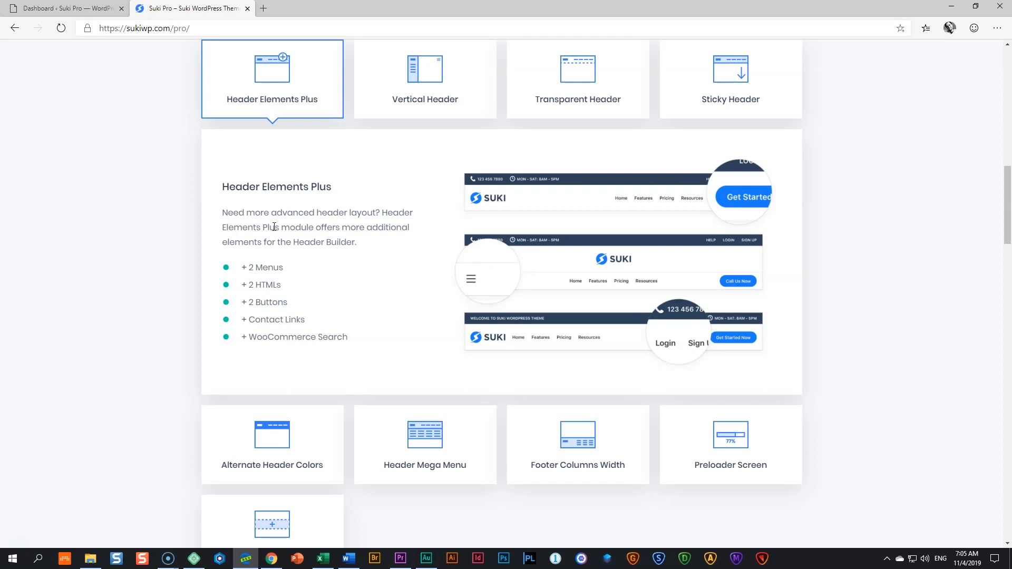
click(89, 7)
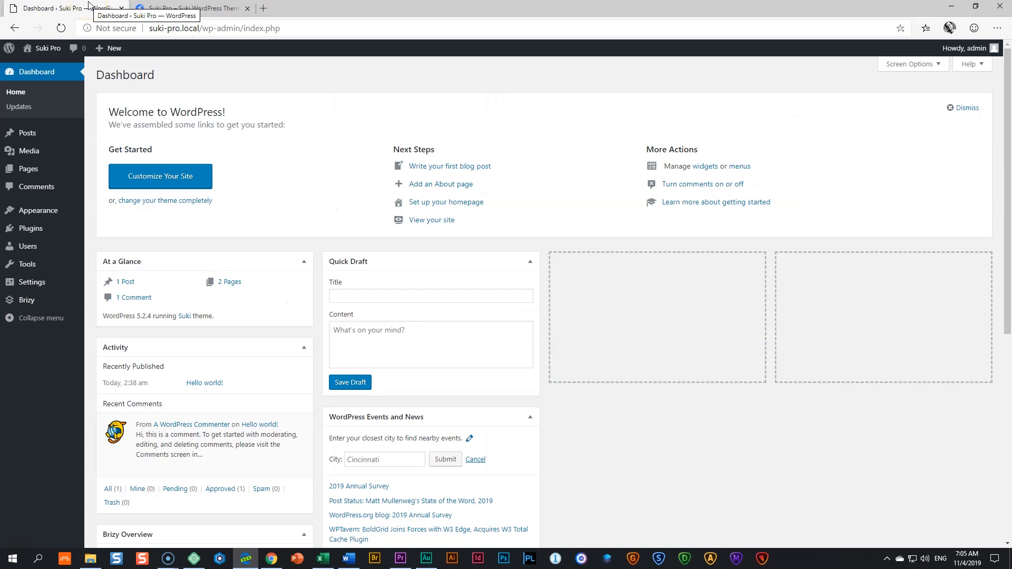
mouse_move(35, 219)
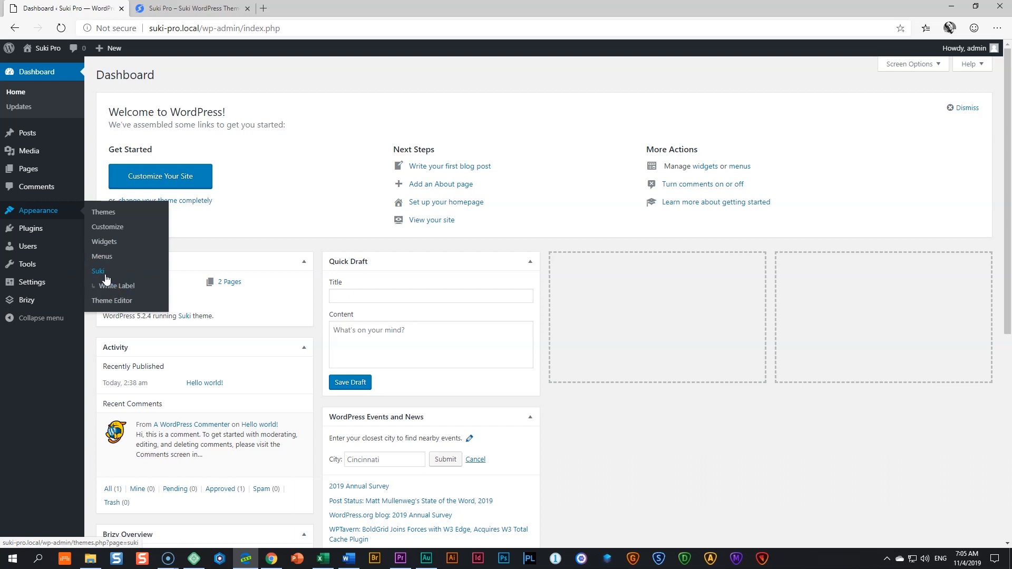
click(108, 256)
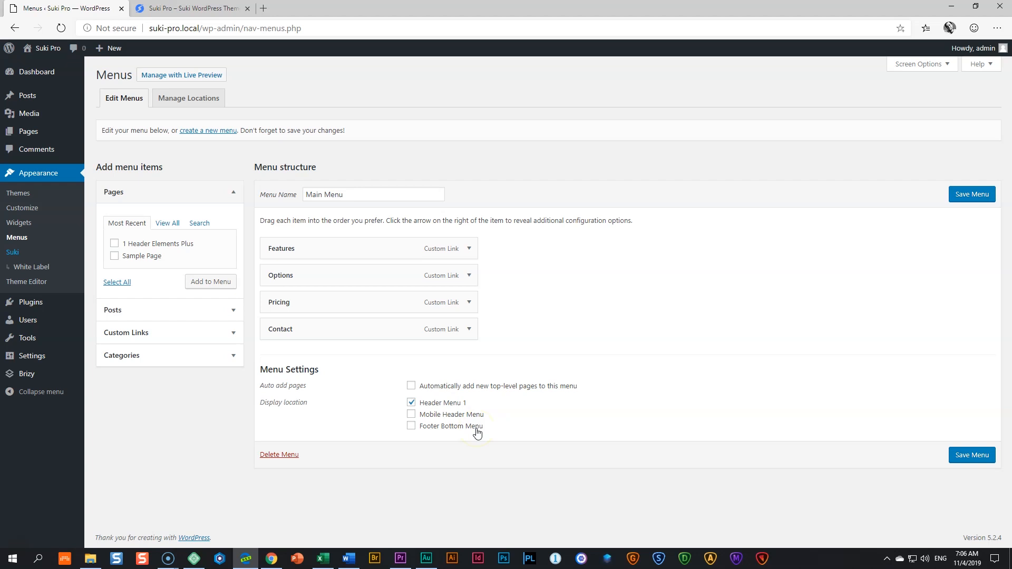
Step: Activate the Header Elements Plus module in the Suki Pro settings and return to the menu editor
click(12, 253)
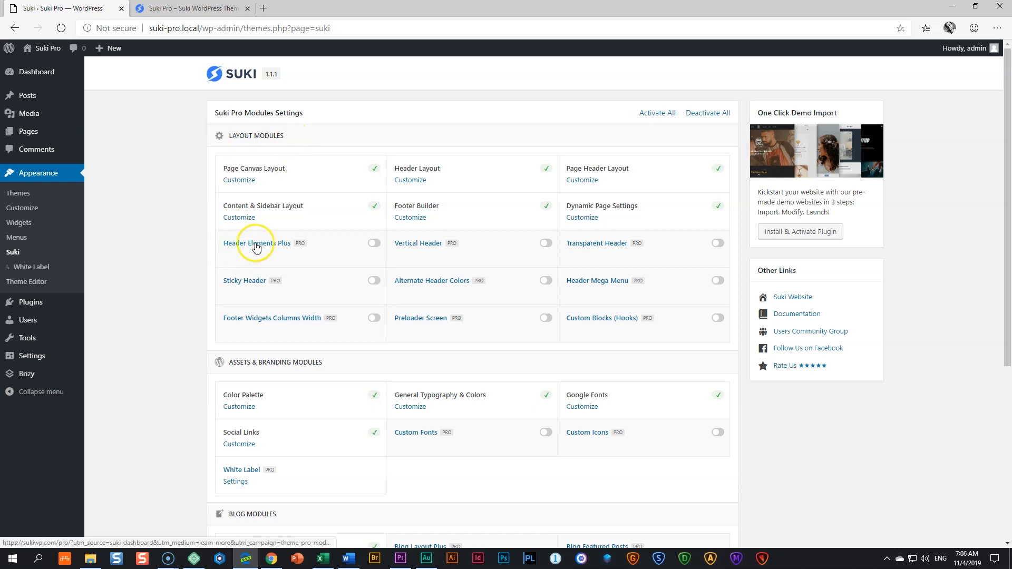
click(376, 246)
click(22, 240)
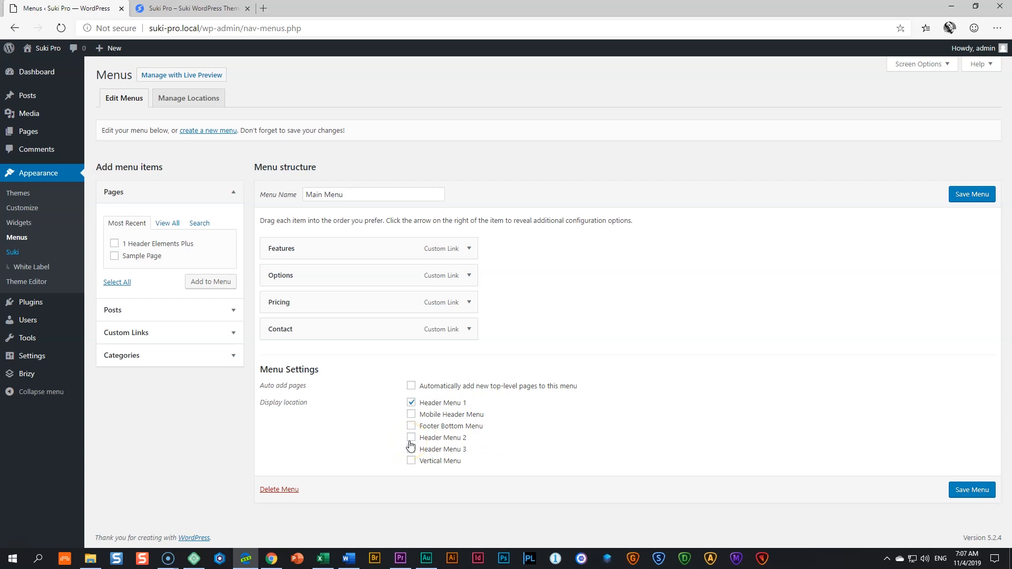
Step: Create a new navigation menu named "Second Menu"
click(211, 131)
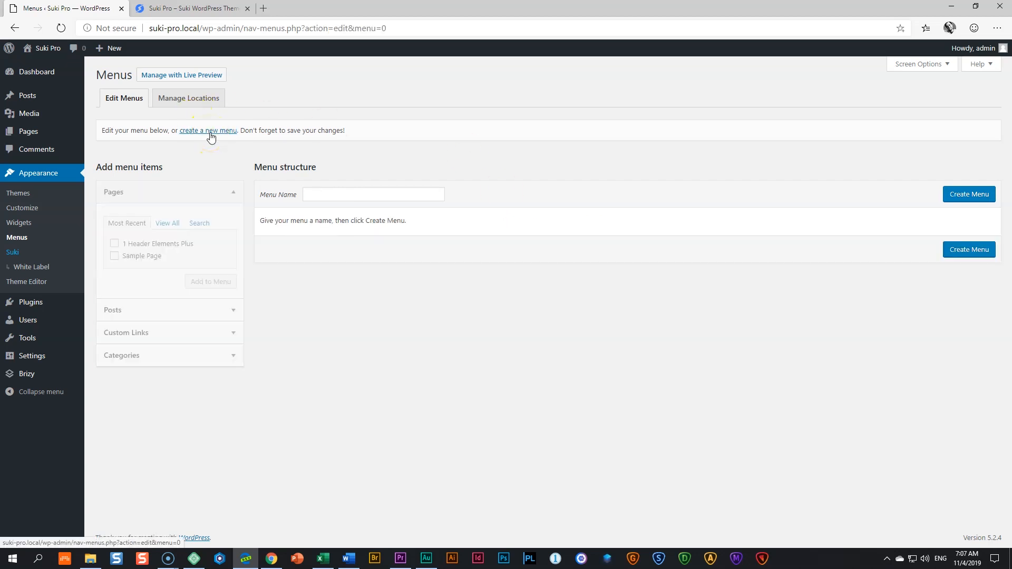
click(368, 189)
text(Second me)
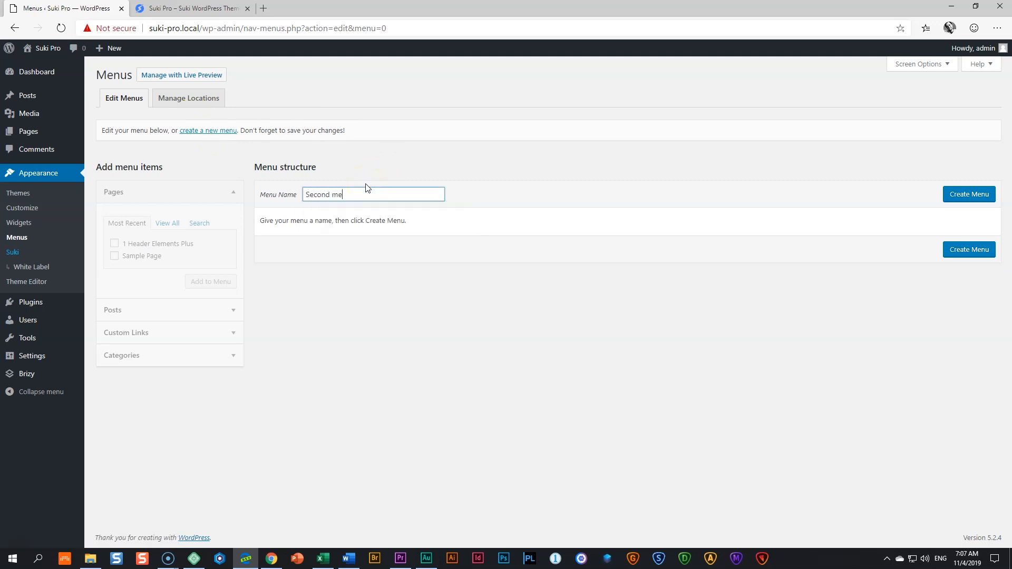
key(BackSpace)
text(Menu)
click(969, 194)
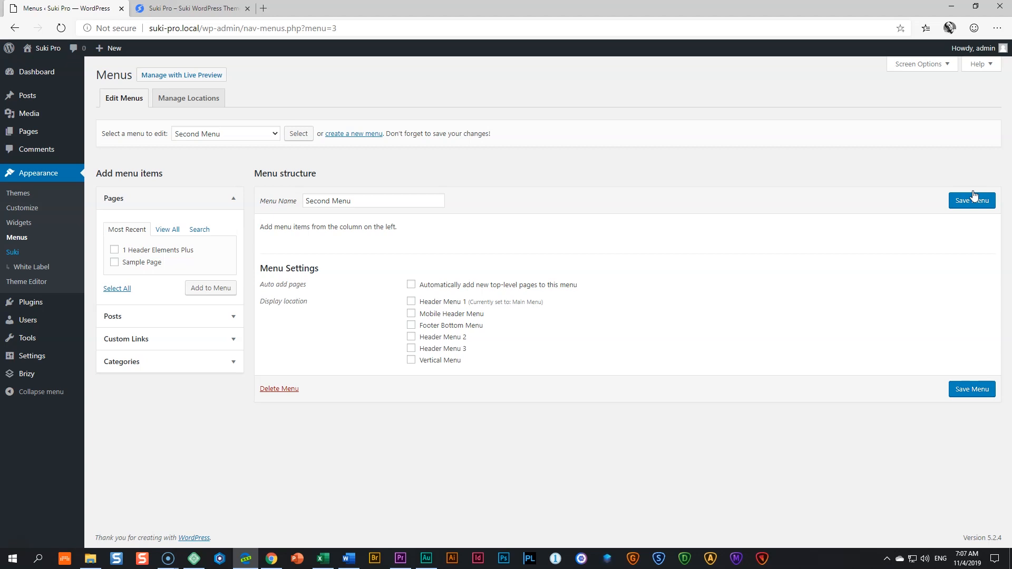
Step: Add a custom link labelled "Investor Relations" with the URL # to the Second Menu
click(165, 343)
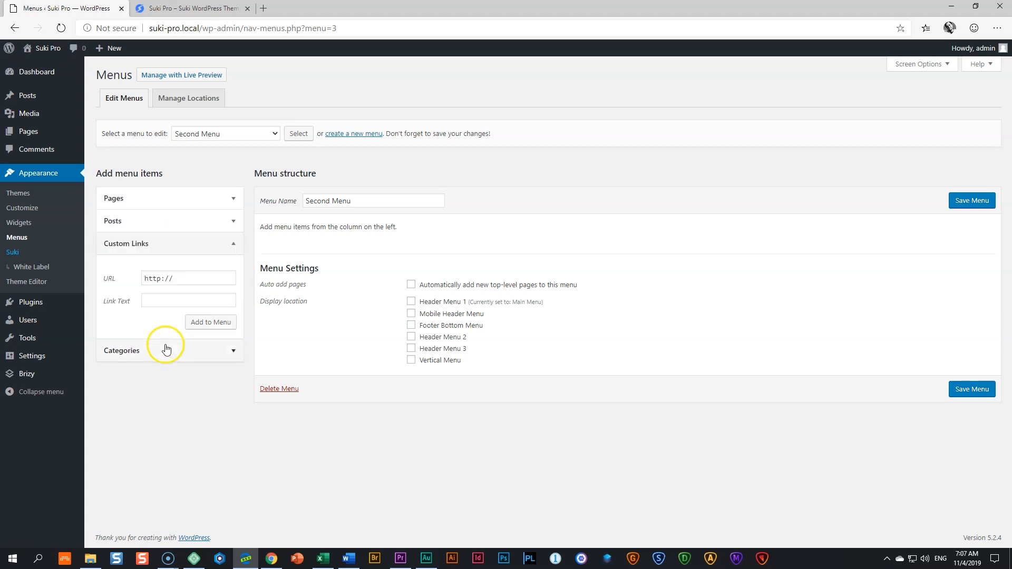
drag(199, 279, 125, 271)
text(#)
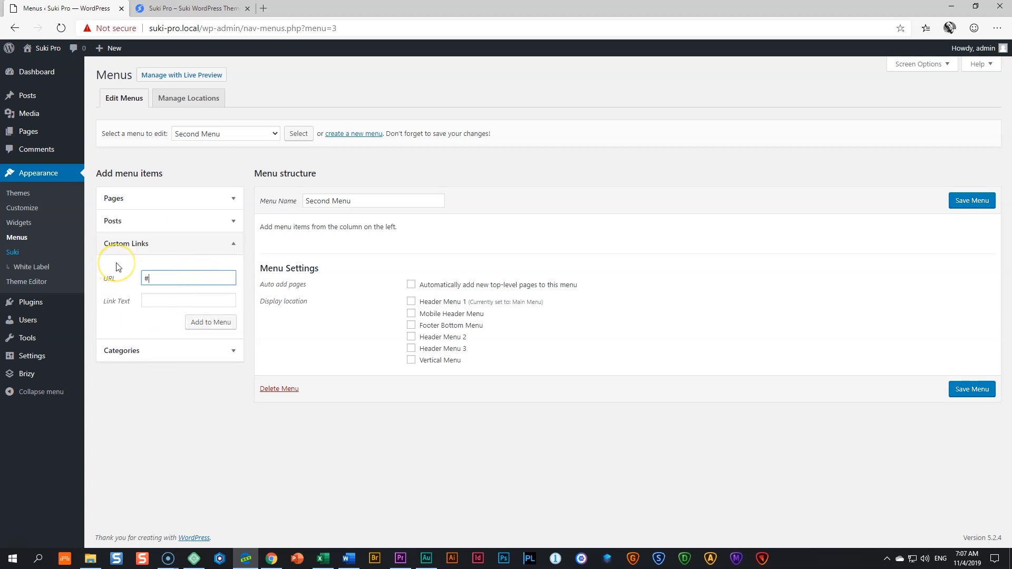
key(Tab)
text(Investor Relations)
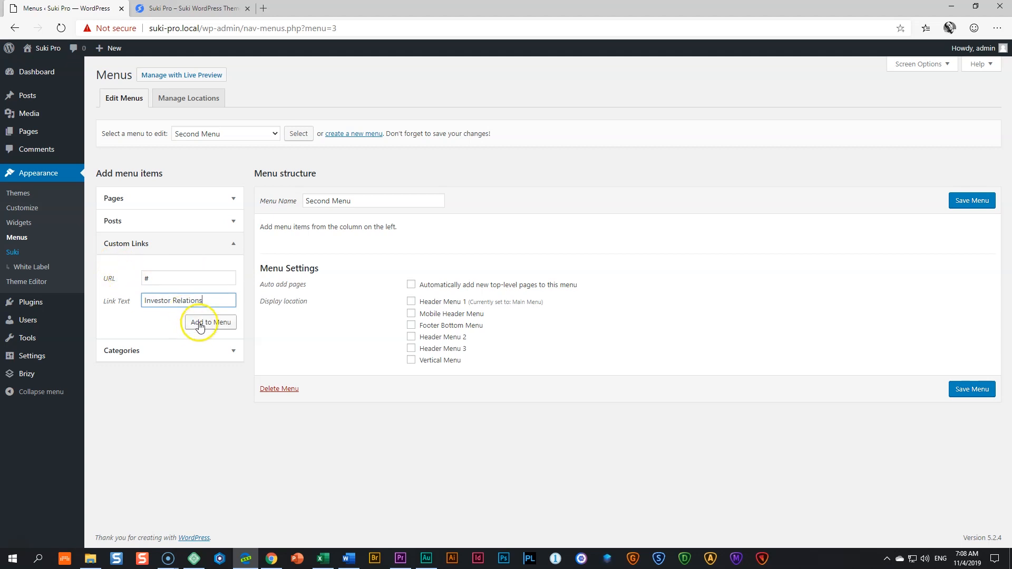
click(199, 328)
Step: Add a custom link labelled "Careers" with the URL # to the Second Menu and save the menu
click(123, 279)
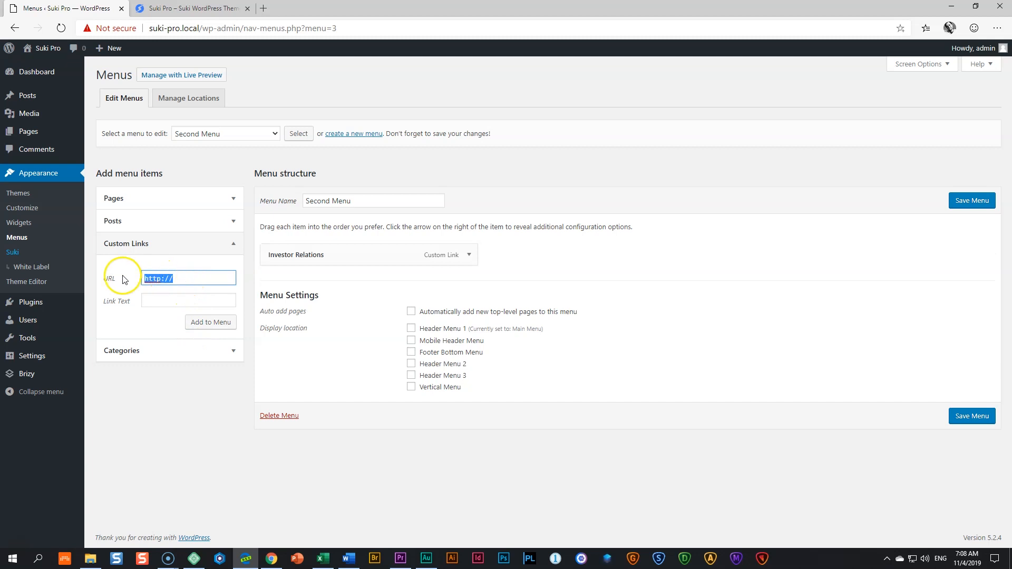
text(#)
click(161, 300)
text(Careers)
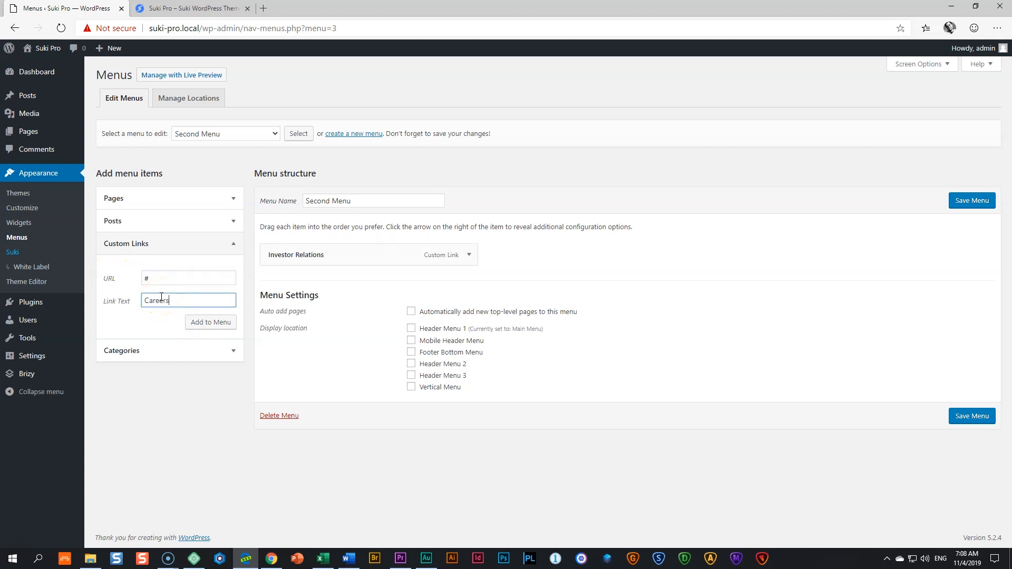
click(211, 323)
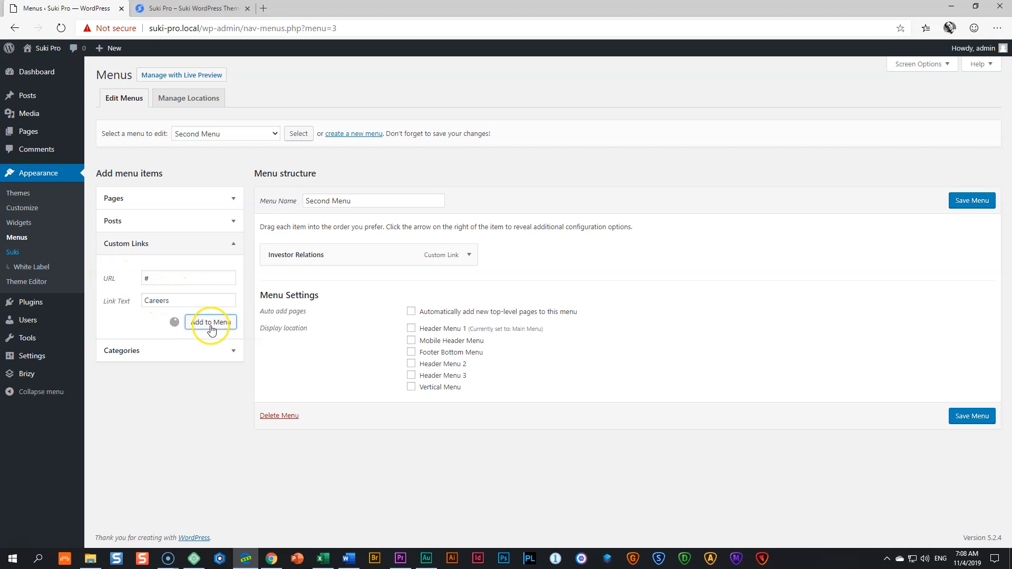
click(200, 280)
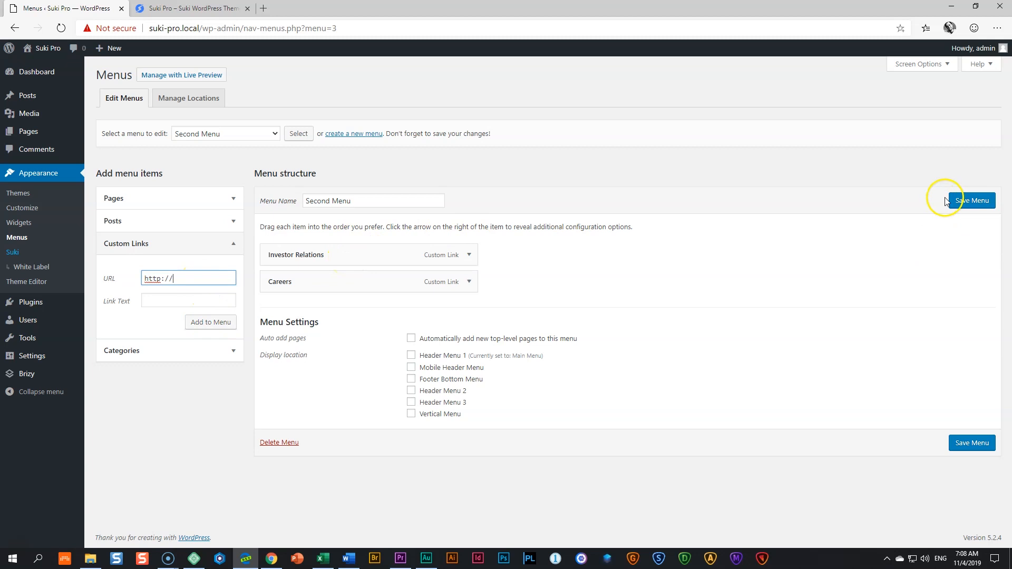
click(970, 202)
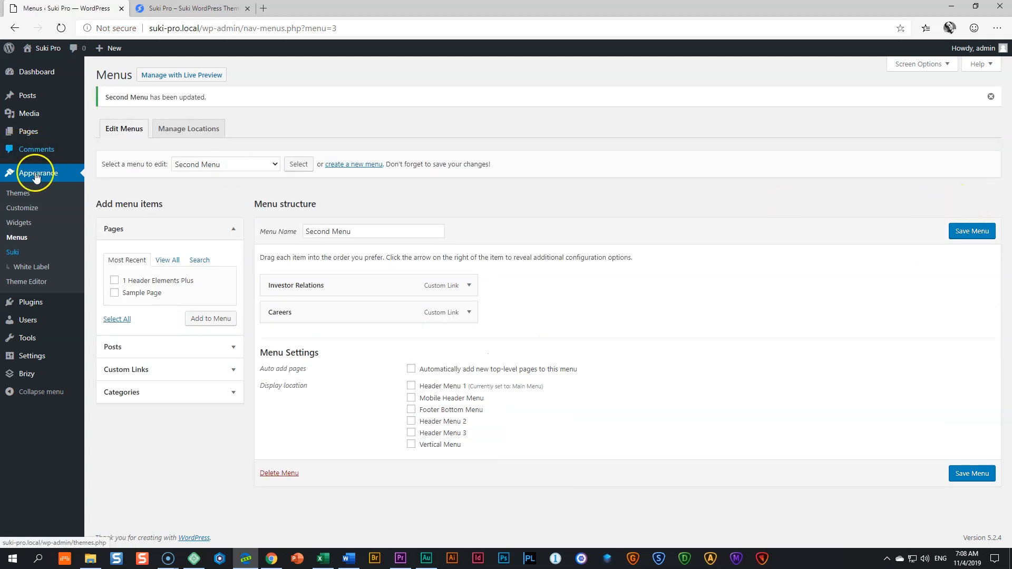
Step: Open the Customizer for Header Elements Plus and place the Contact element in the desktop header's Top - Right area
click(14, 254)
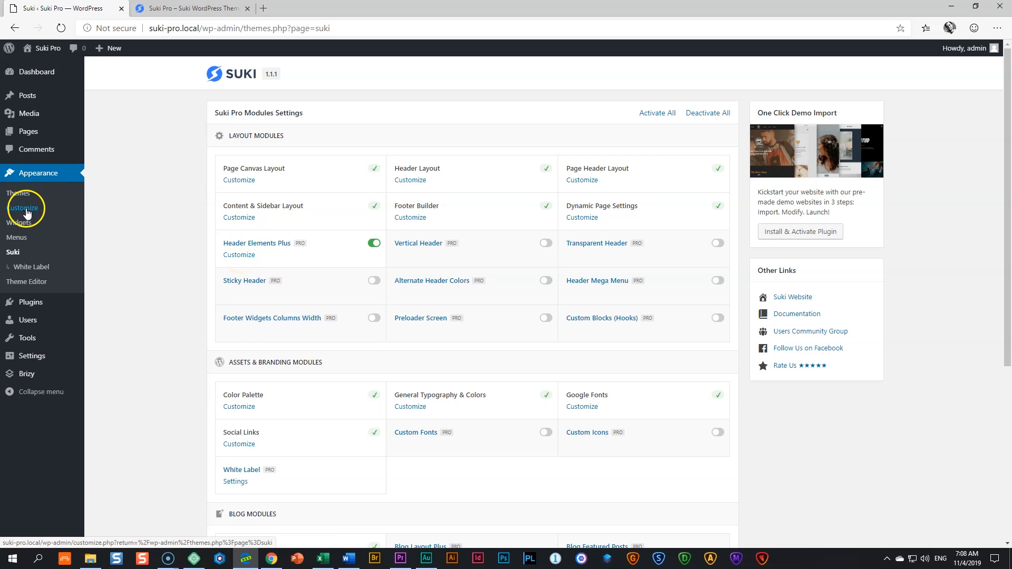
click(238, 257)
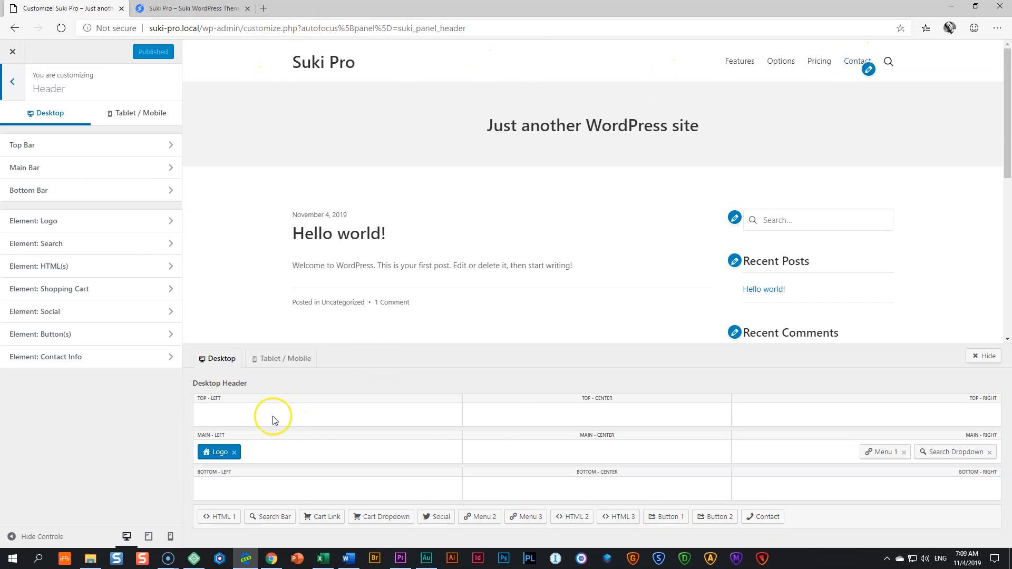
drag(763, 520, 966, 415)
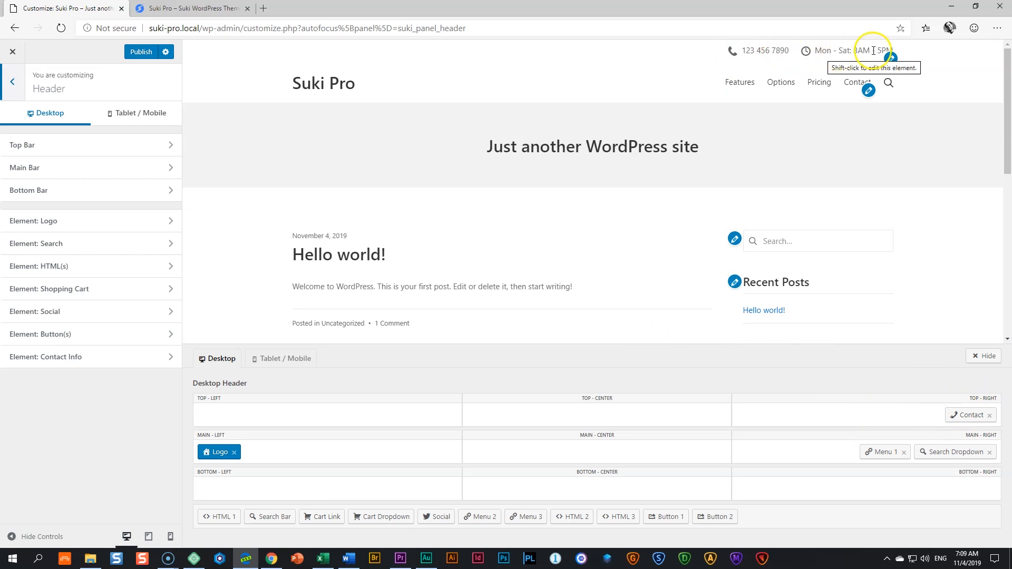
Step: Add Address to the Contact element's active items and remove Business Hours
click(967, 417)
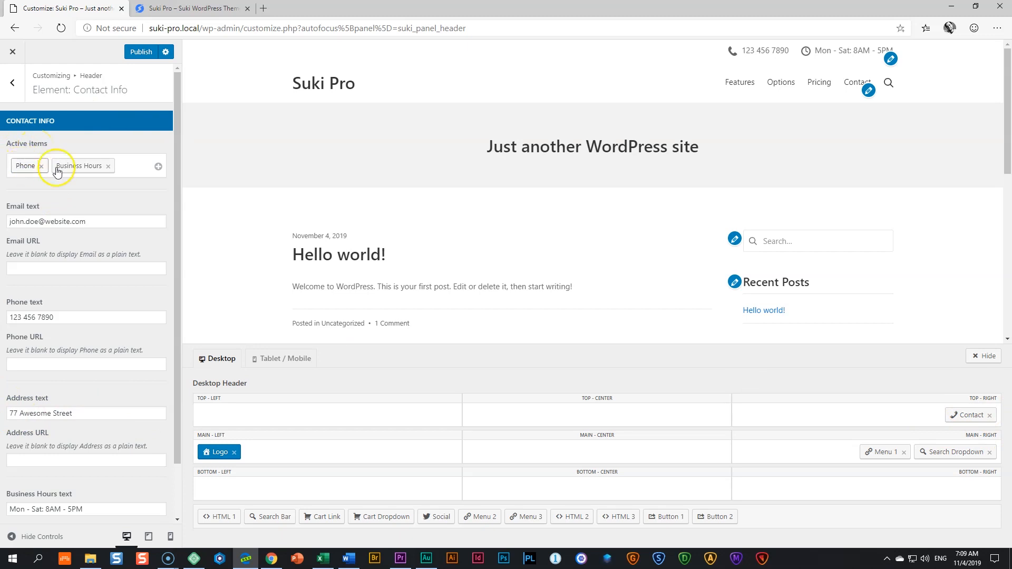
click(158, 166)
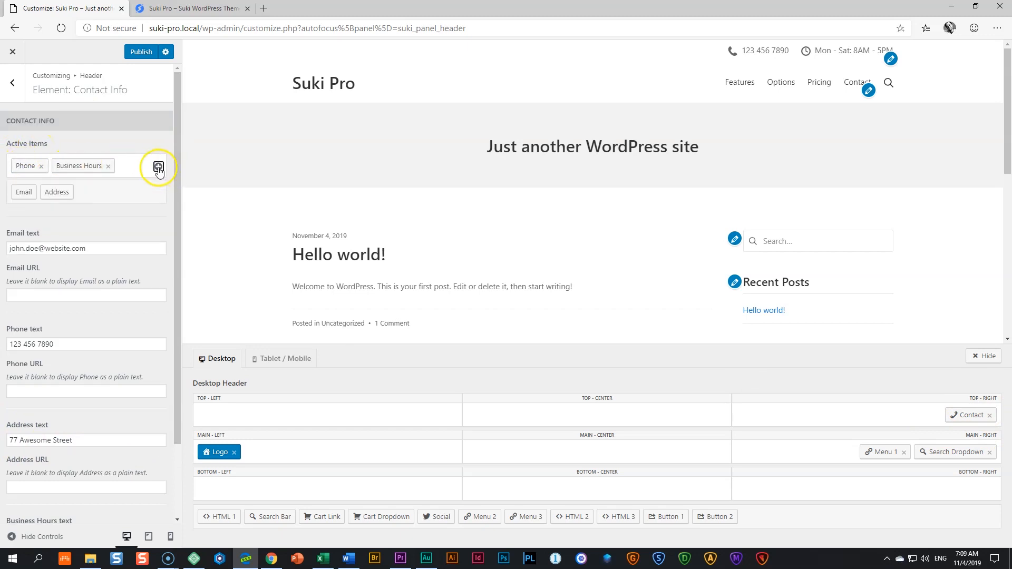
click(56, 192)
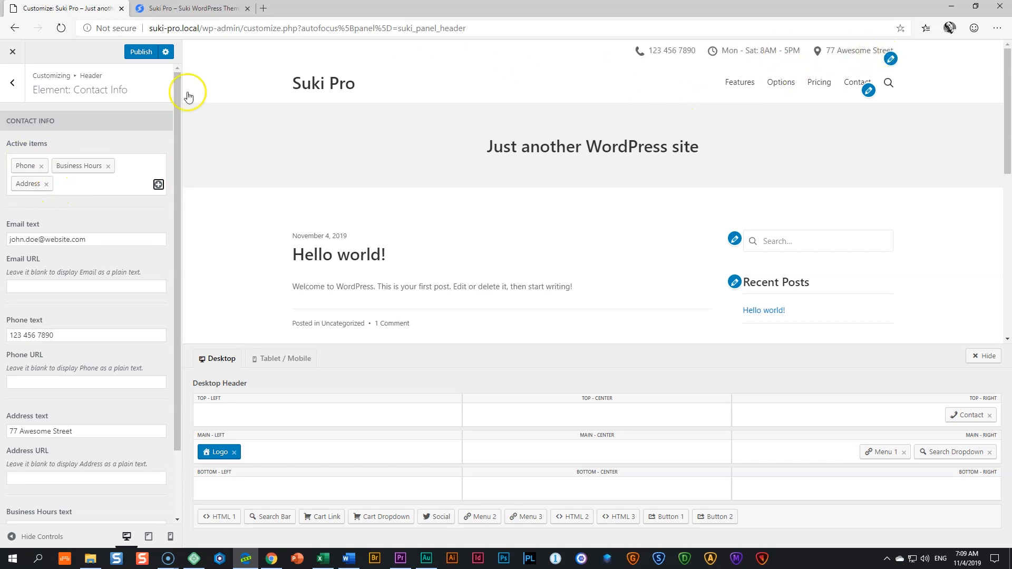
click(108, 166)
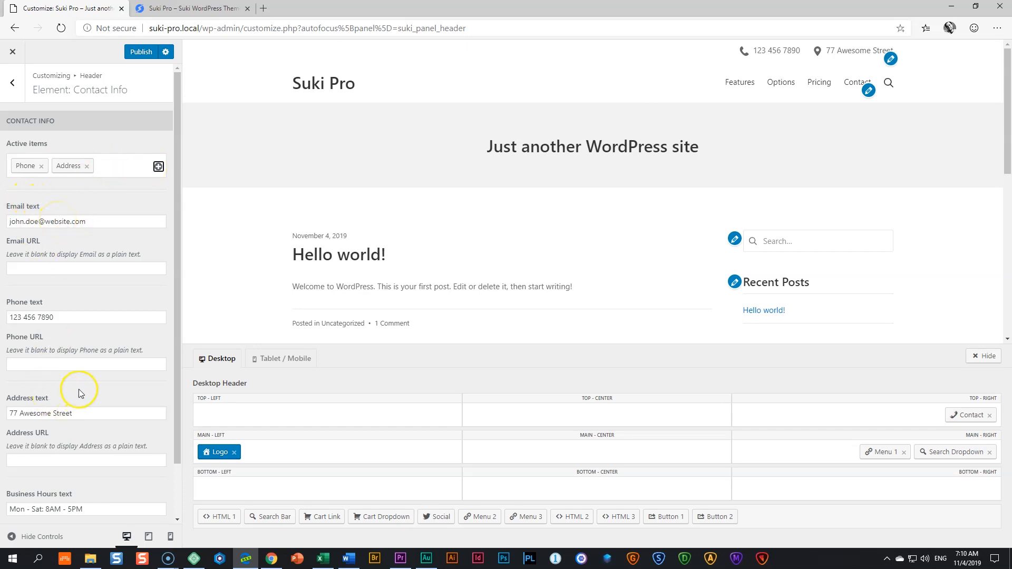
Step: Replace the Contact element's phone text with a new phone number and its address text with a new street address
scroll(84, 385, down, 1)
scroll(70, 397, up, 1)
scroll(37, 232, down, 1)
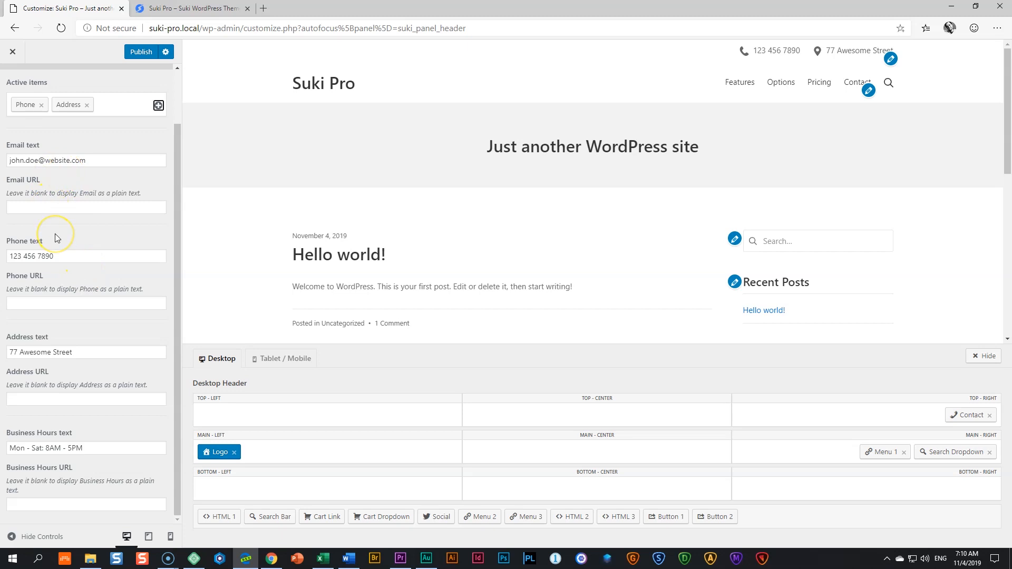
triple_click(73, 256)
text(999)
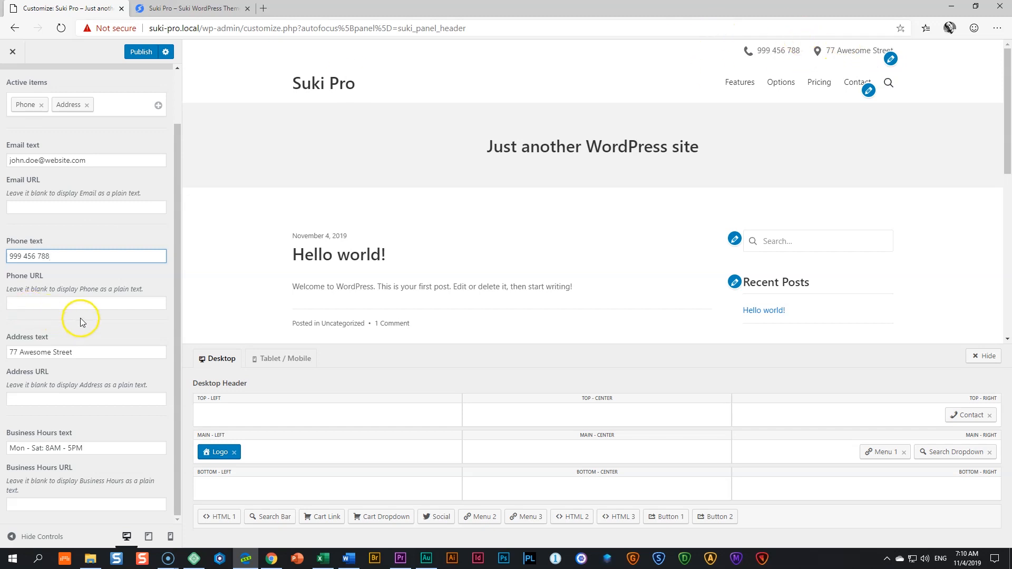
triple_click(84, 352)
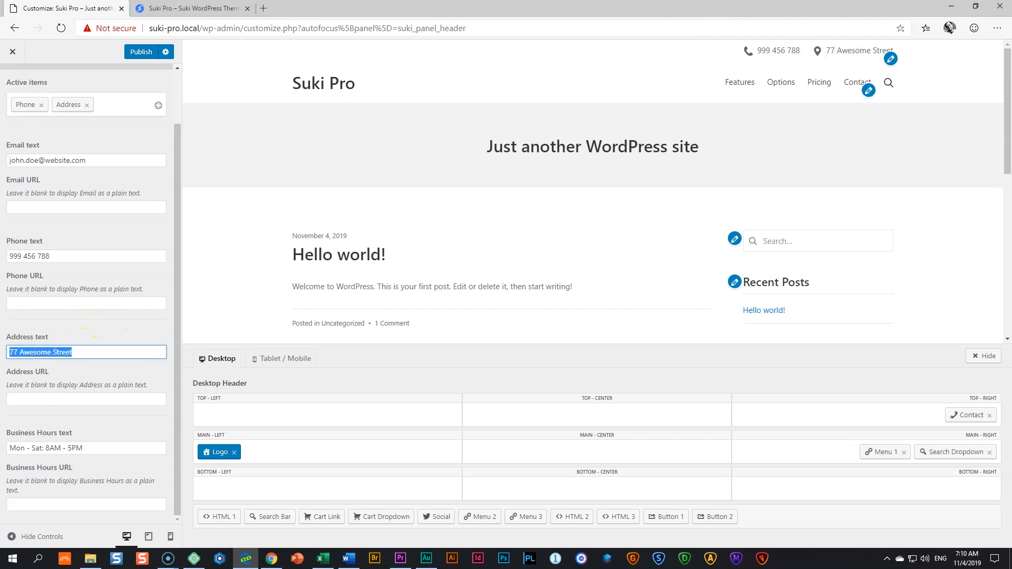
text(78 Marvin)
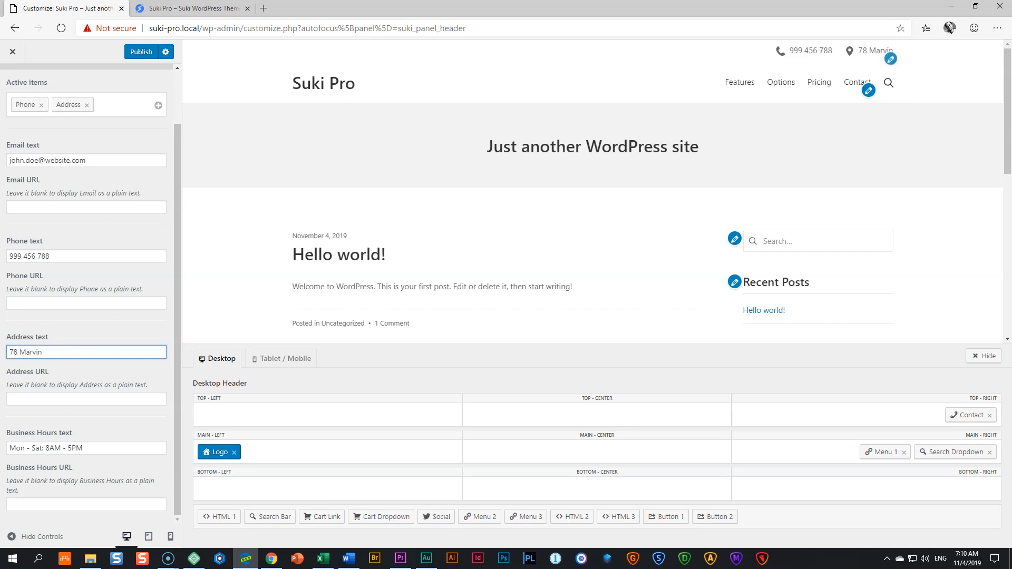
text( VAenue)
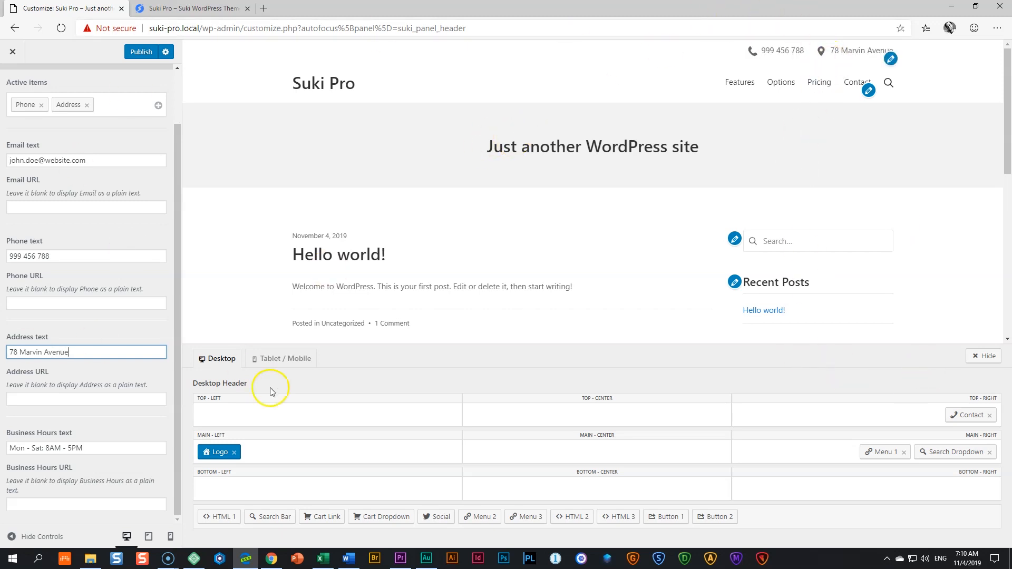
Step: Move the Contact element to the Top - Left area and place Menu 2 in the Bottom - Right area
drag(967, 418, 235, 414)
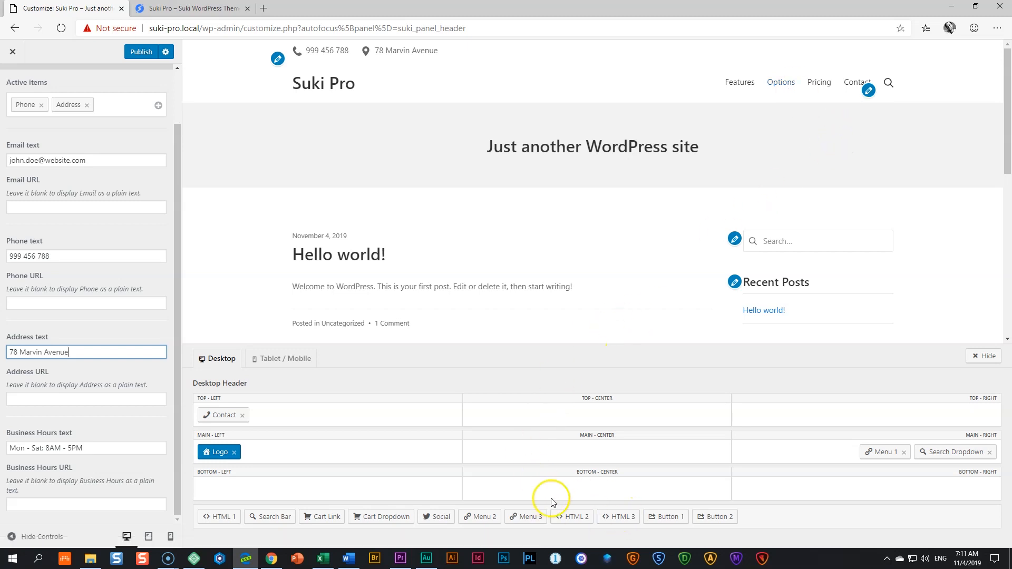
click(479, 522)
drag(480, 521, 974, 495)
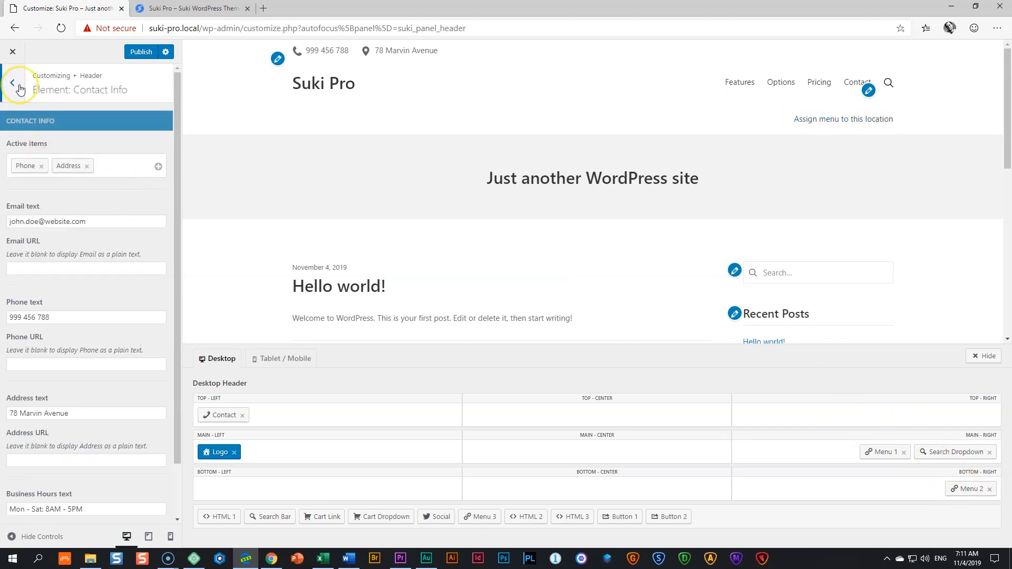
Step: Assign the Second Menu to the Header Menu 2 location
click(13, 83)
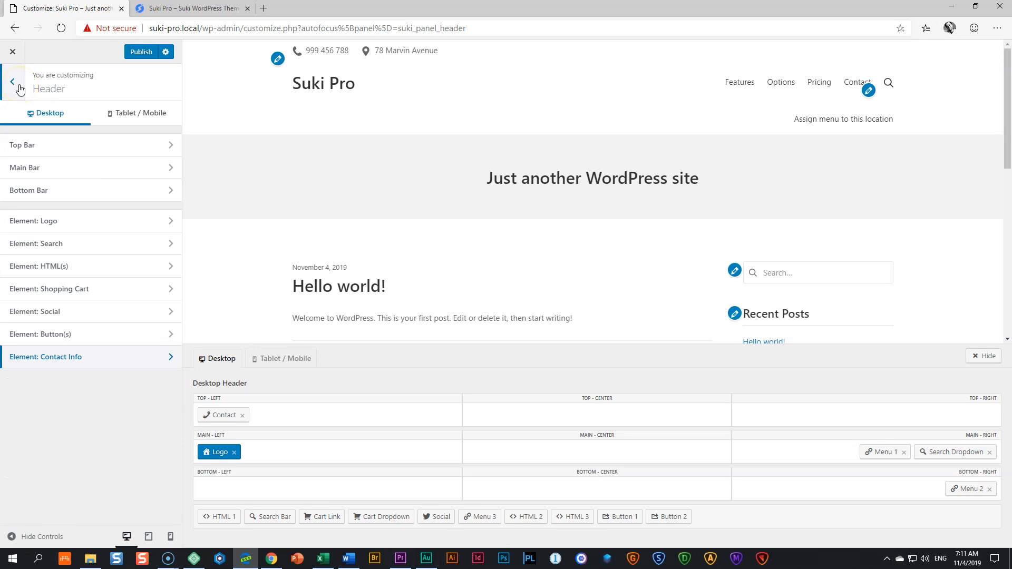
click(20, 89)
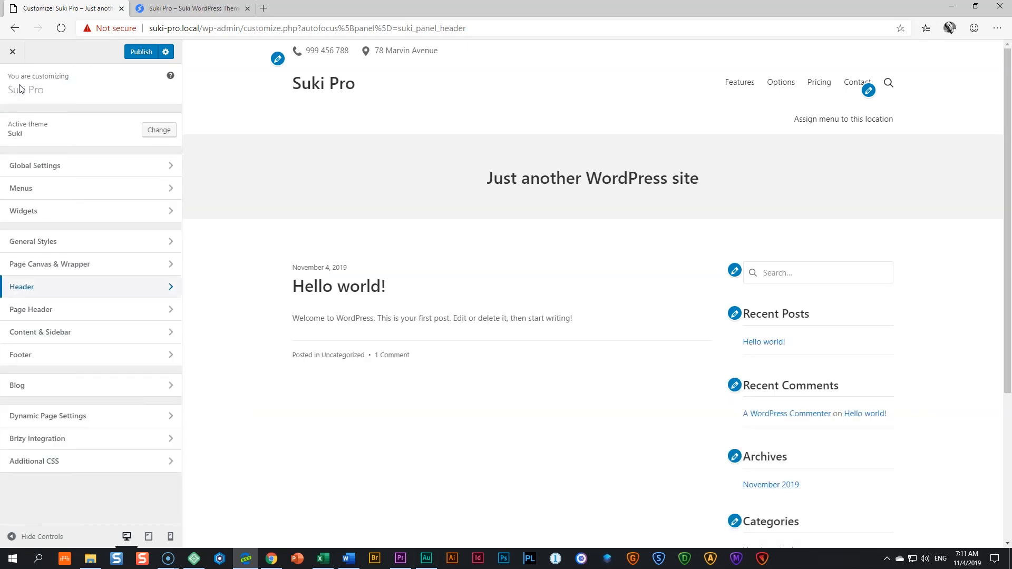
click(32, 191)
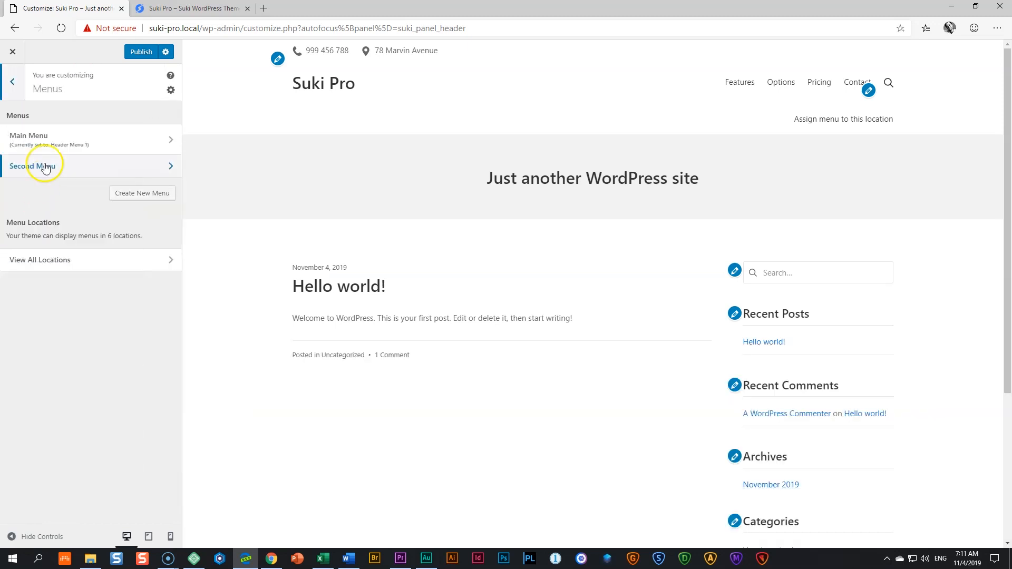
click(46, 166)
click(92, 167)
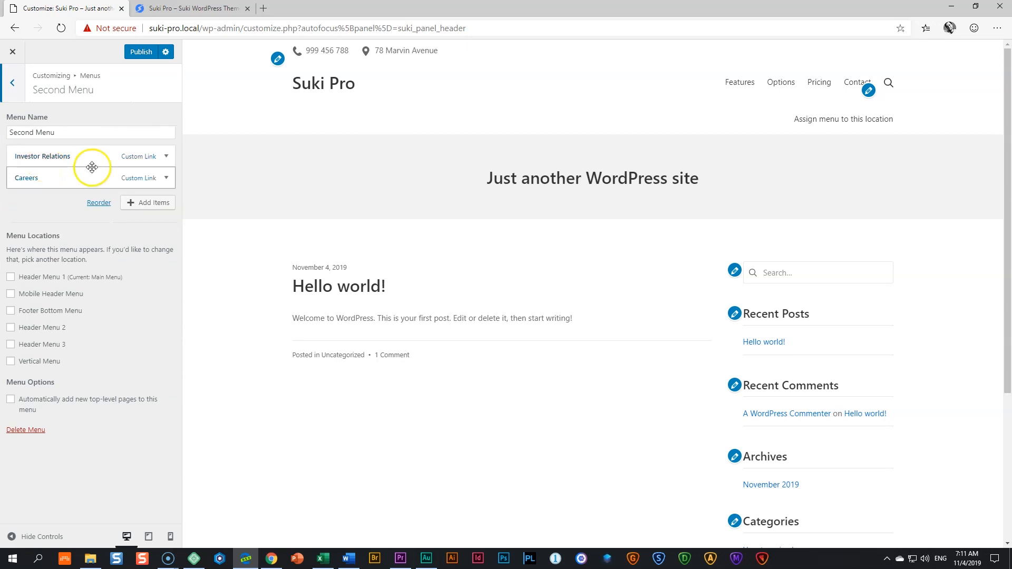
click(10, 329)
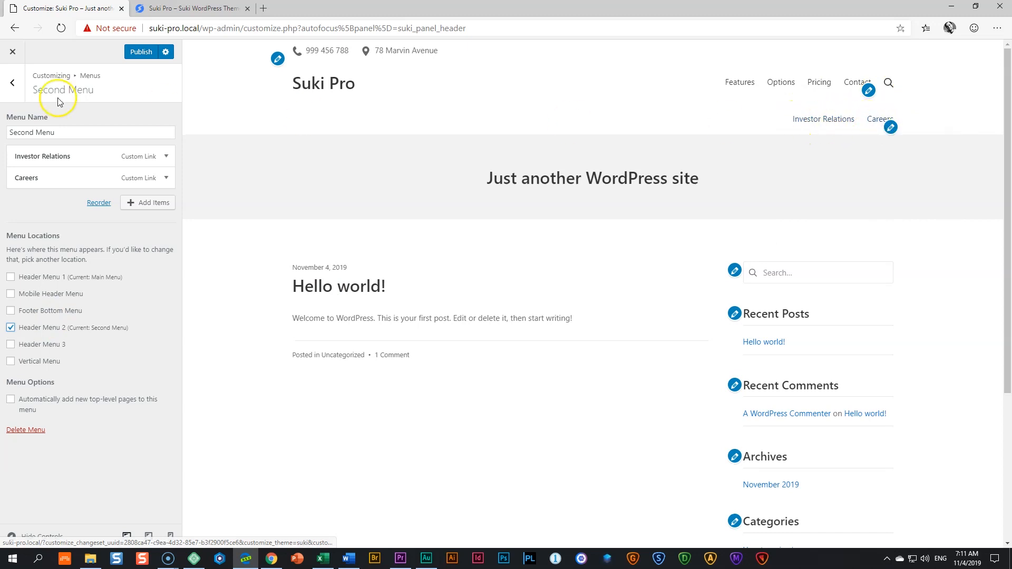
Step: Set the background color of the header's Bottom Bar to black (#000000)
click(12, 82)
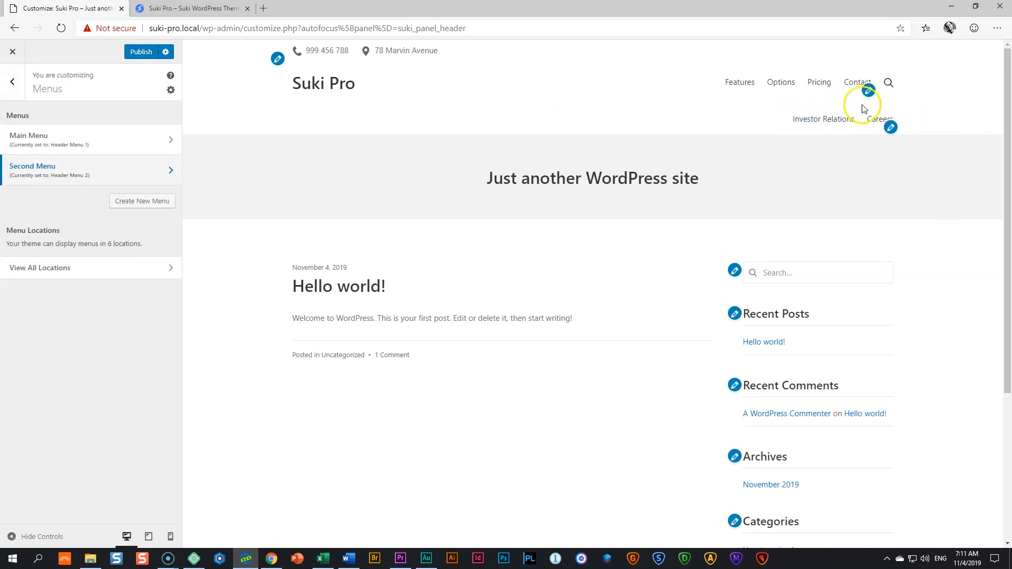
click(17, 94)
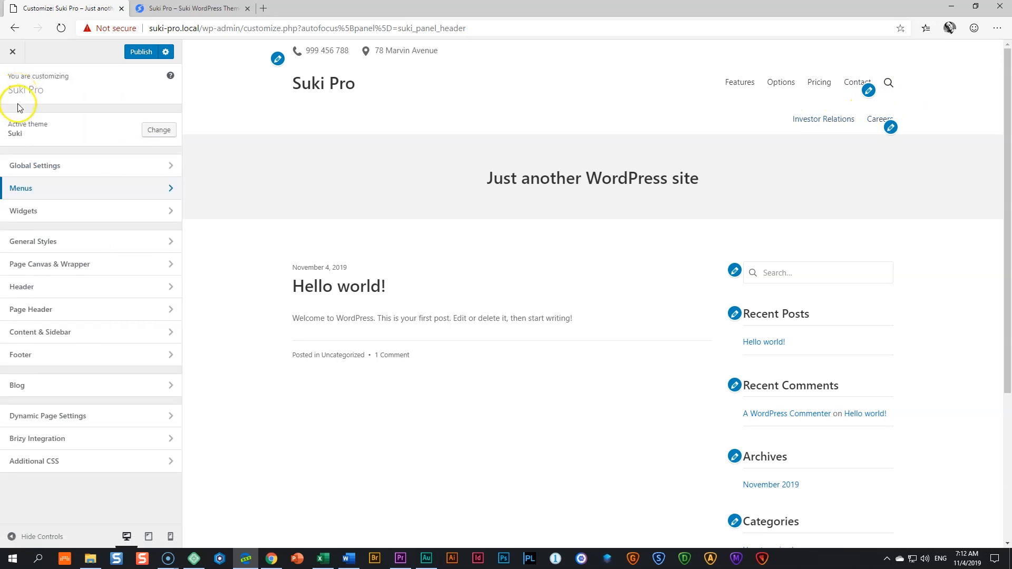
click(38, 290)
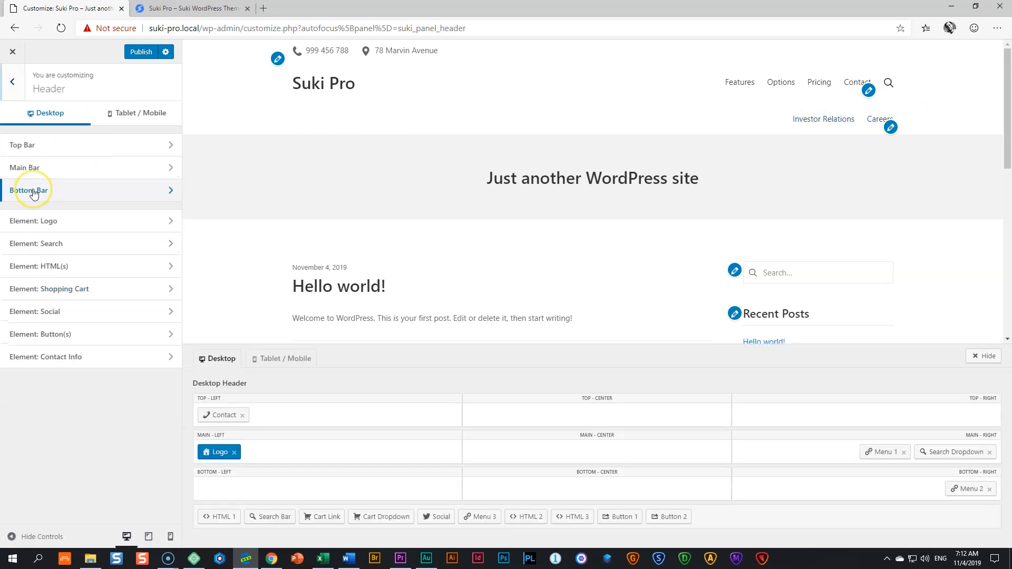
click(34, 193)
scroll(110, 204, down, 9)
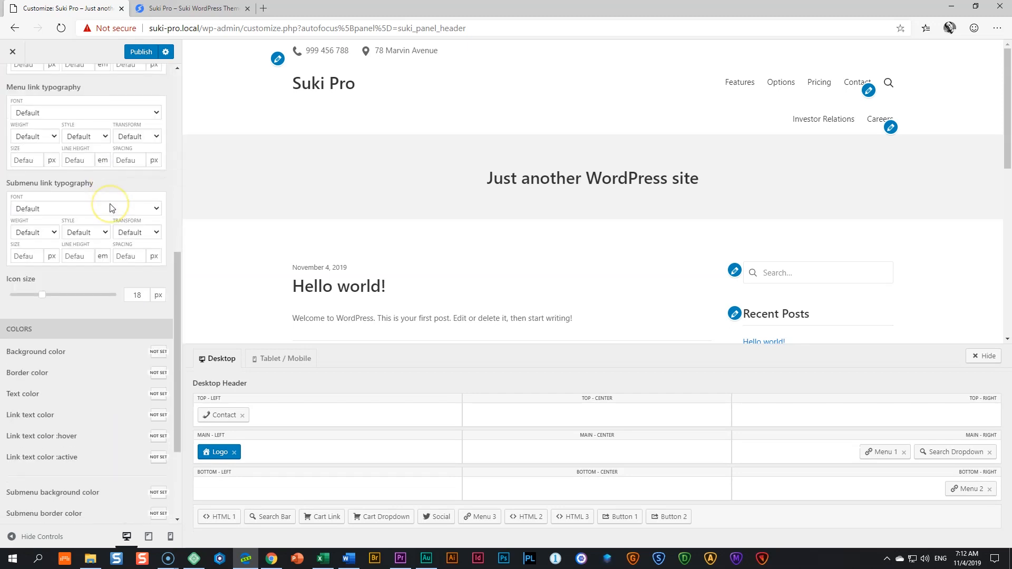
click(159, 213)
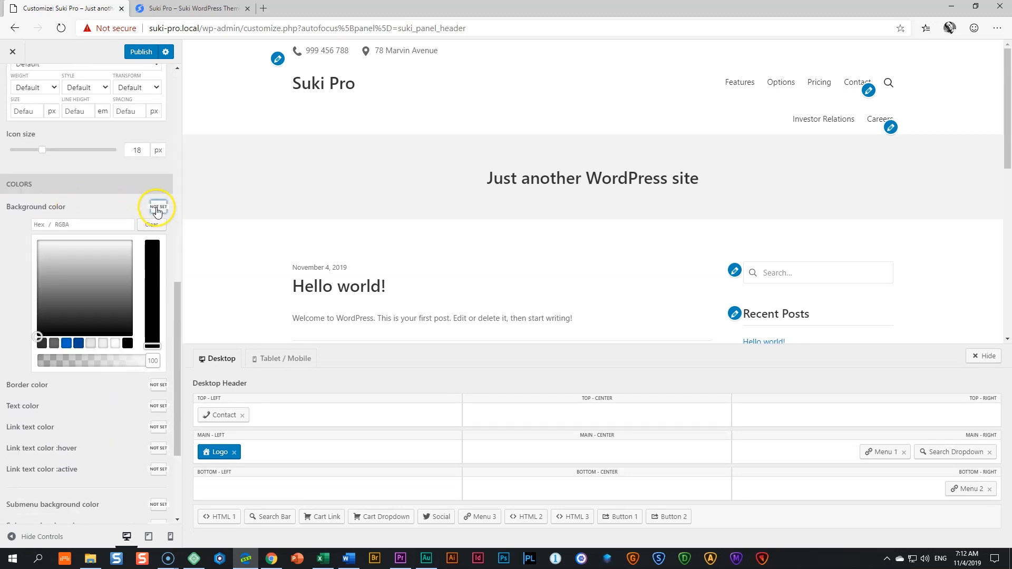
click(128, 343)
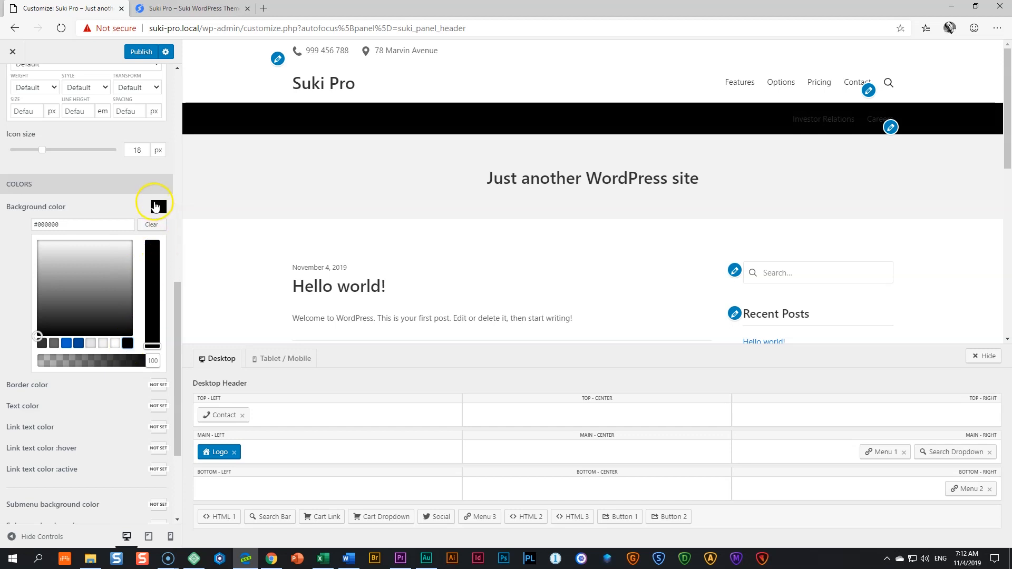
click(158, 207)
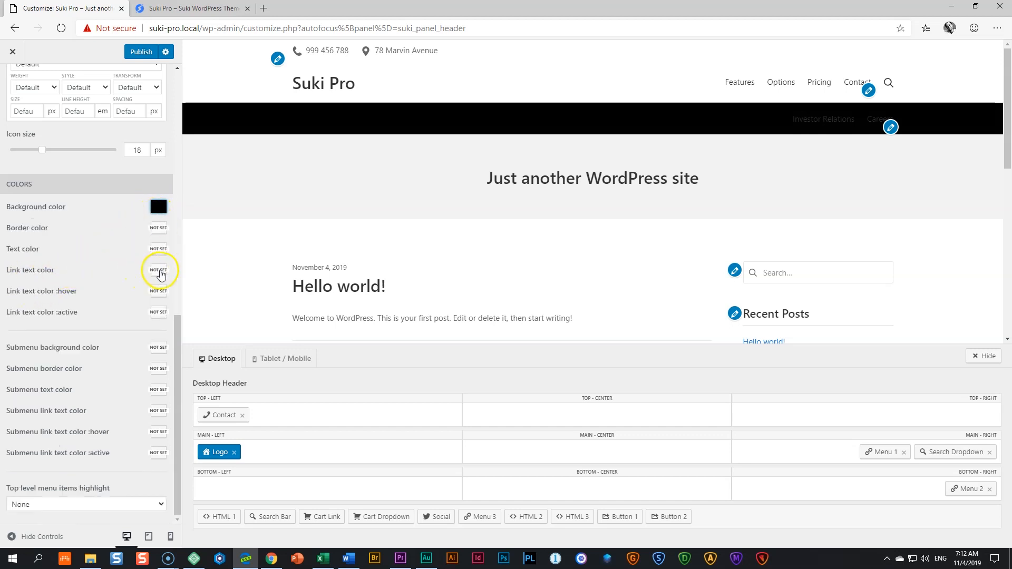
Step: Set the Bottom Bar's link text color to white (#ffffff)
click(158, 270)
click(115, 408)
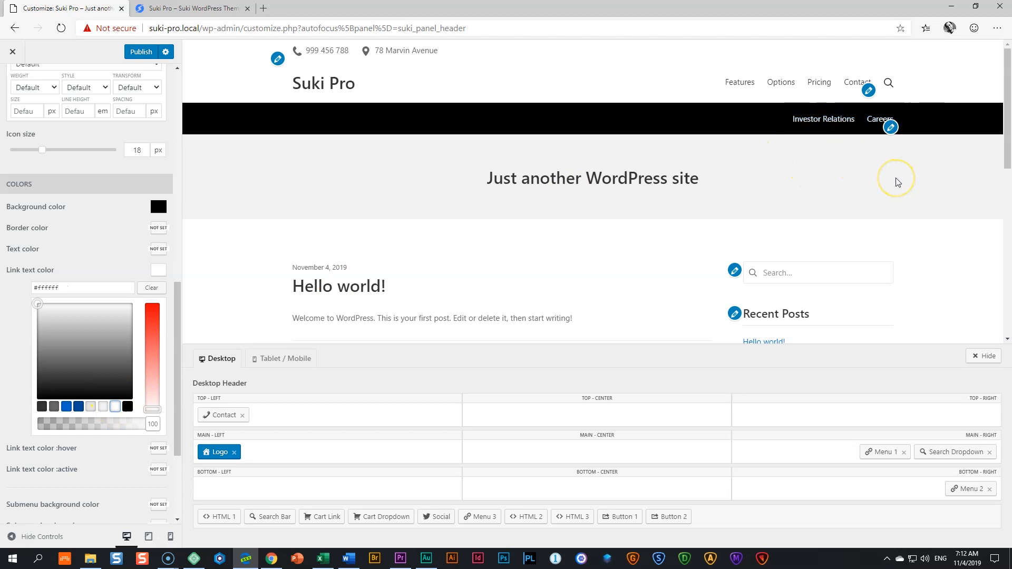
click(832, 517)
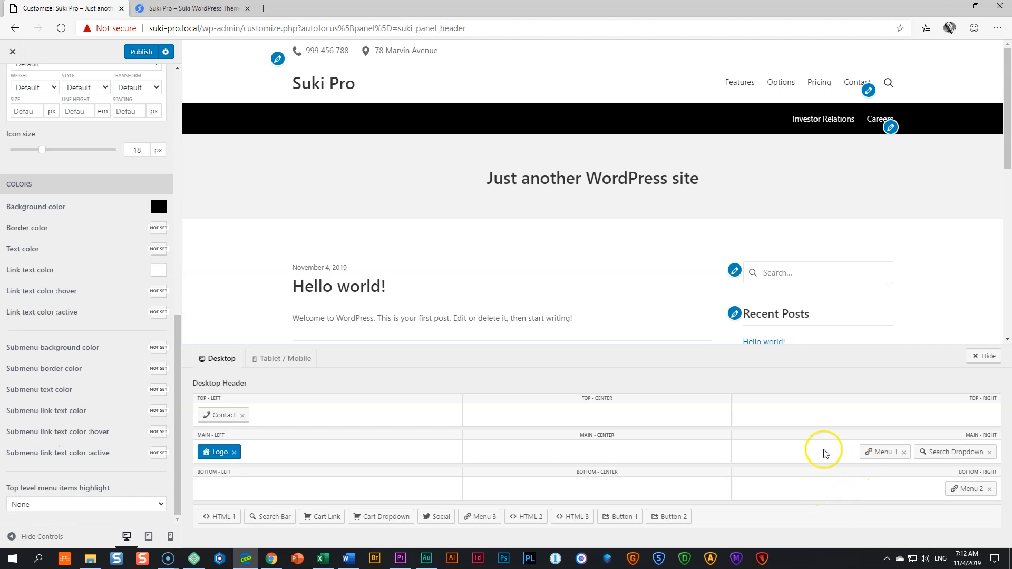
Step: Place the Button 1 and Button 2 elements side by side in the desktop header's Top - Right area
drag(617, 517, 964, 416)
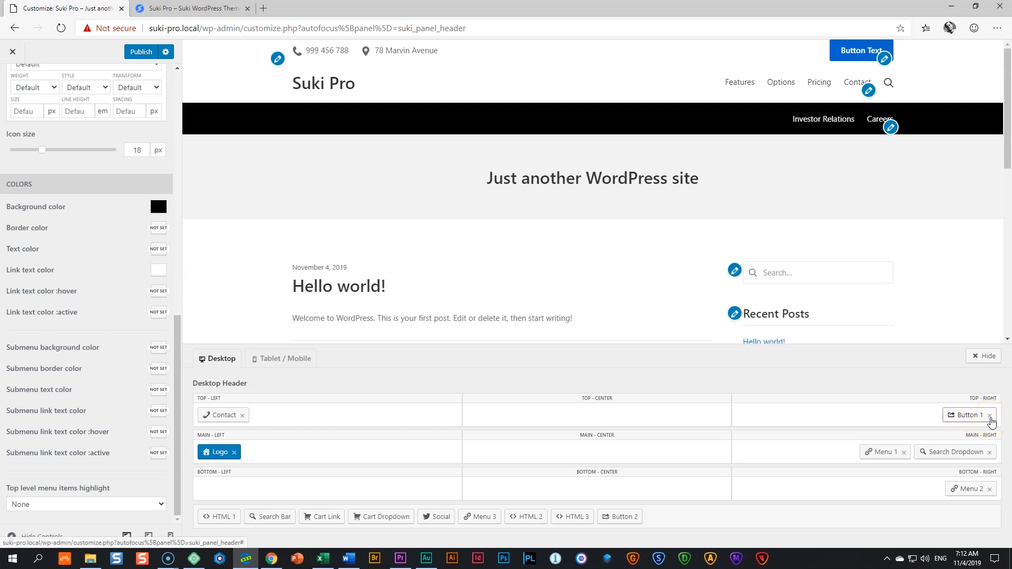
click(990, 420)
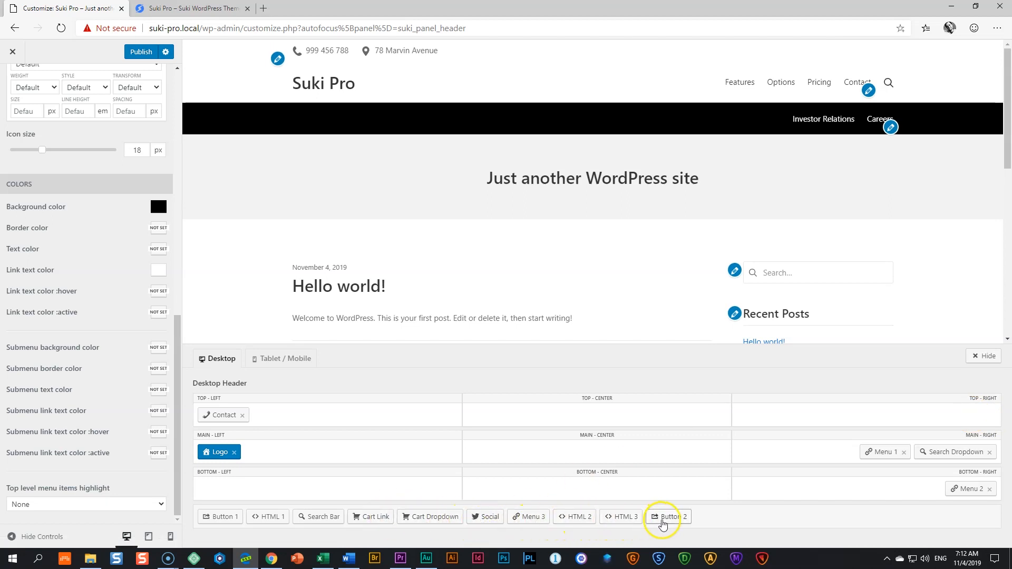
drag(221, 521, 973, 419)
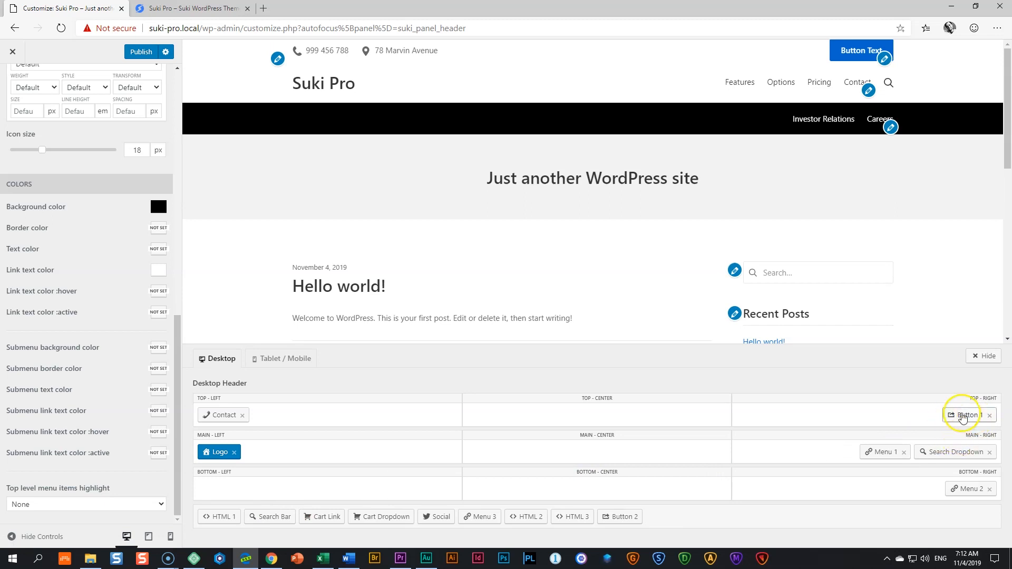
click(971, 416)
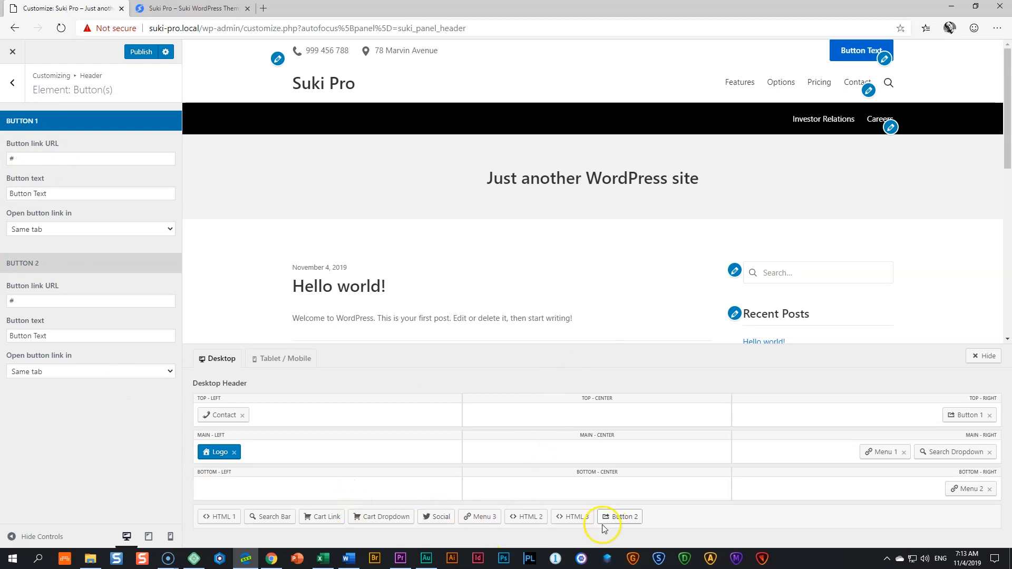
drag(625, 517, 981, 416)
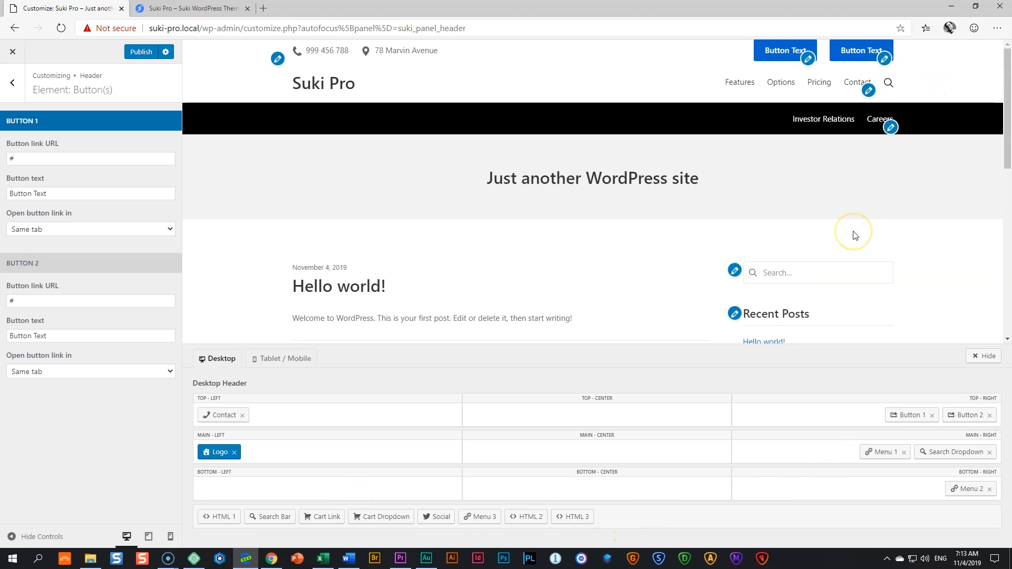
Step: Set the Button 1 text to "Contact" and the Button 2 text to "Request a Quote", keeping the link target as Same tab
triple_click(39, 193)
text(Contact)
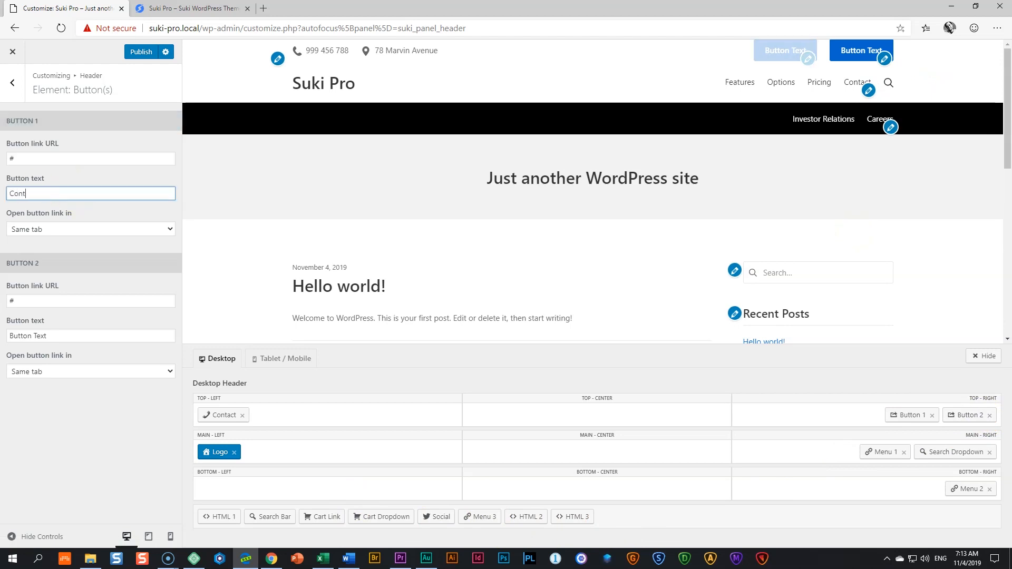
triple_click(74, 335)
text(REq)
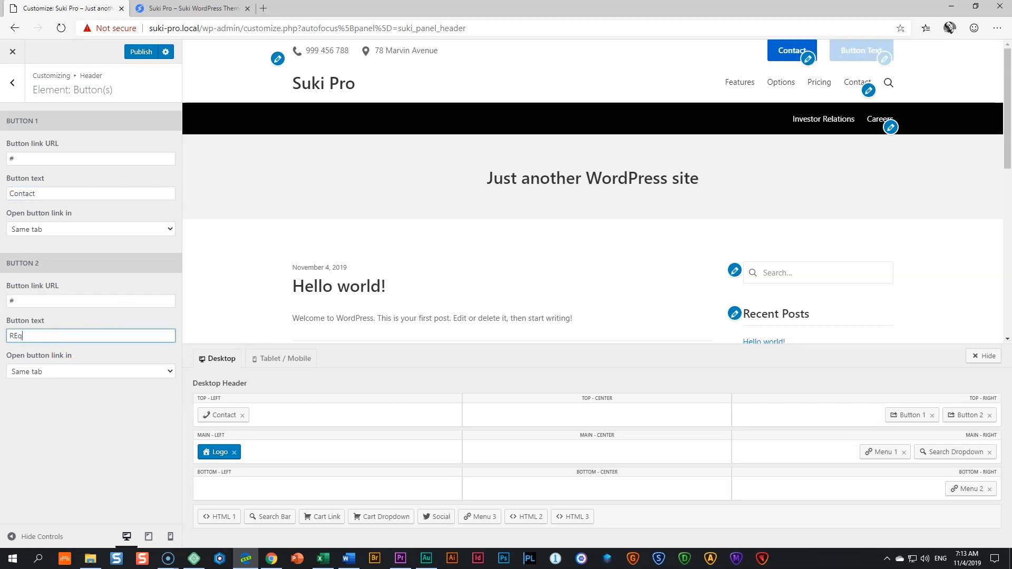
key(BackSpace)
text(equest a Quote)
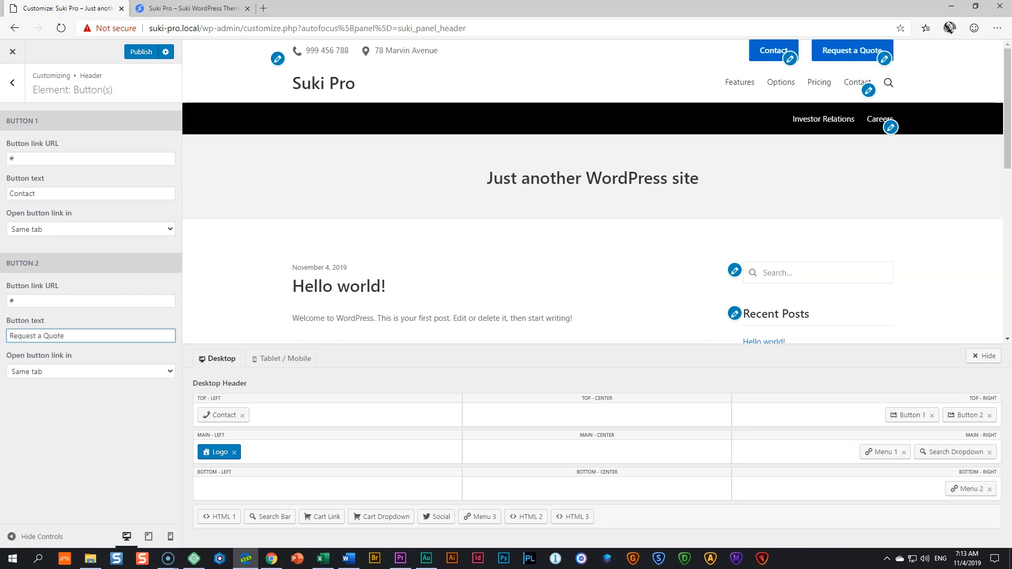
click(51, 375)
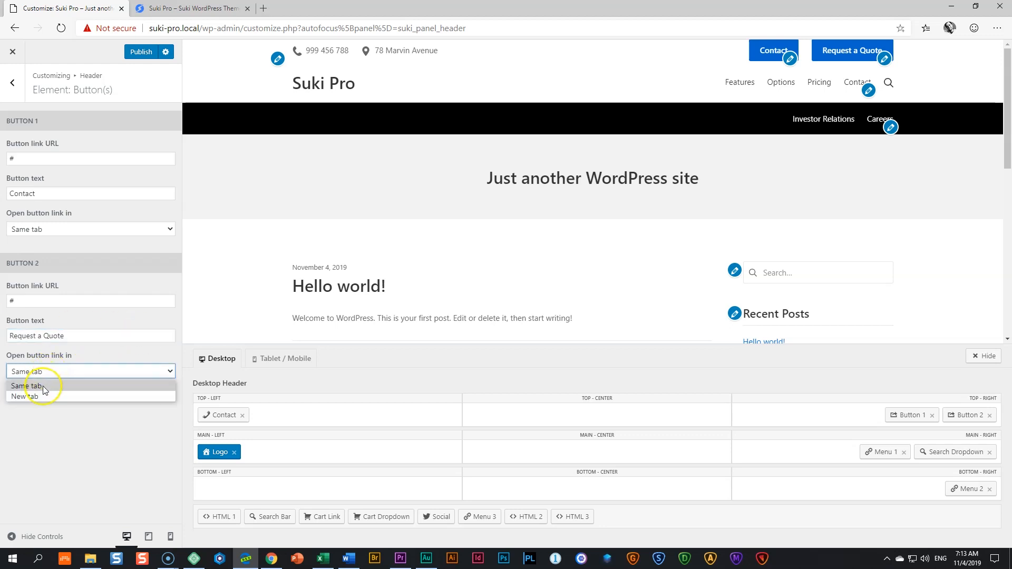
click(61, 369)
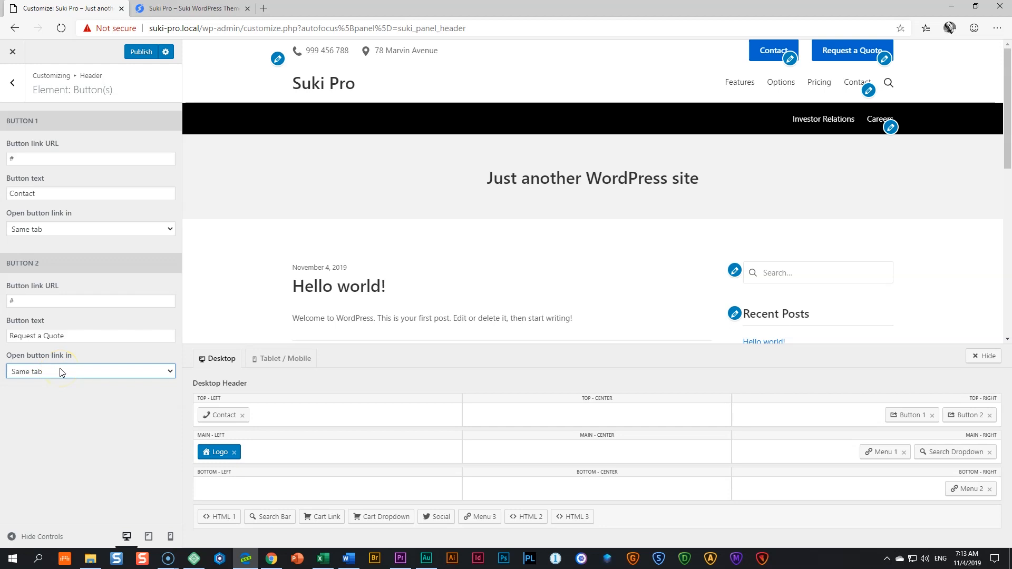
Step: Change the button background color in the site's General Styles to a magenta pink
click(19, 91)
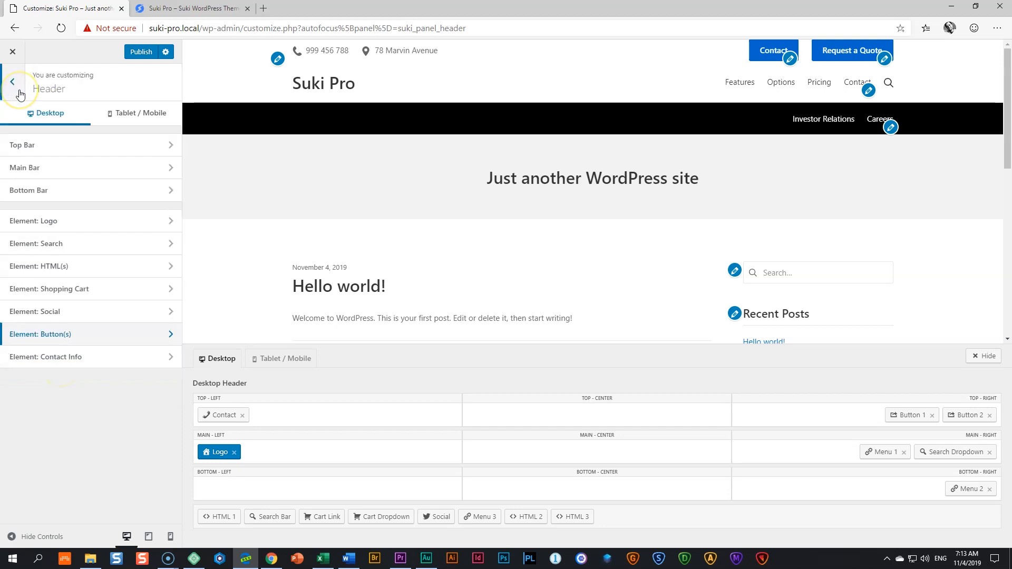
click(16, 87)
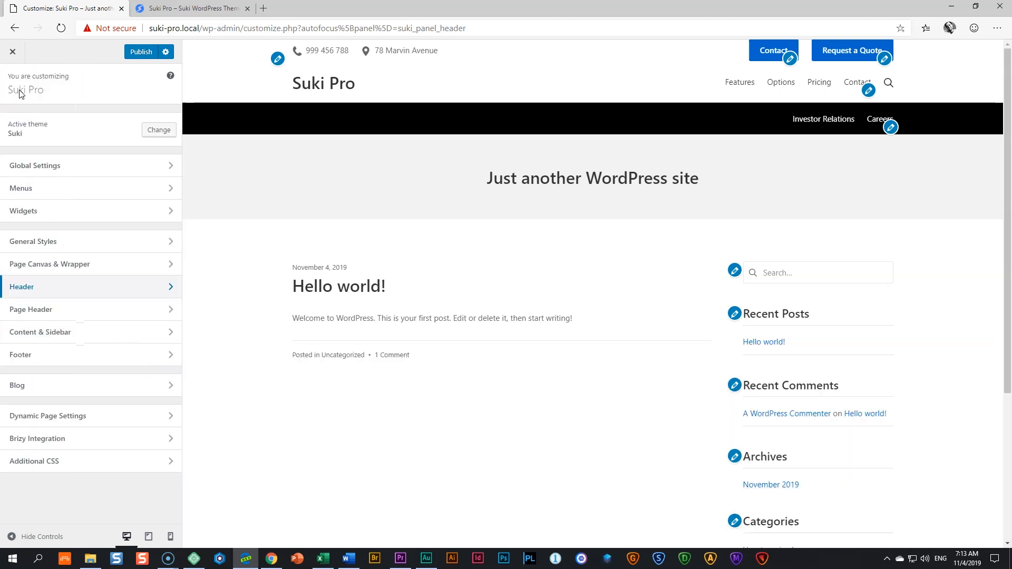
click(28, 248)
click(29, 256)
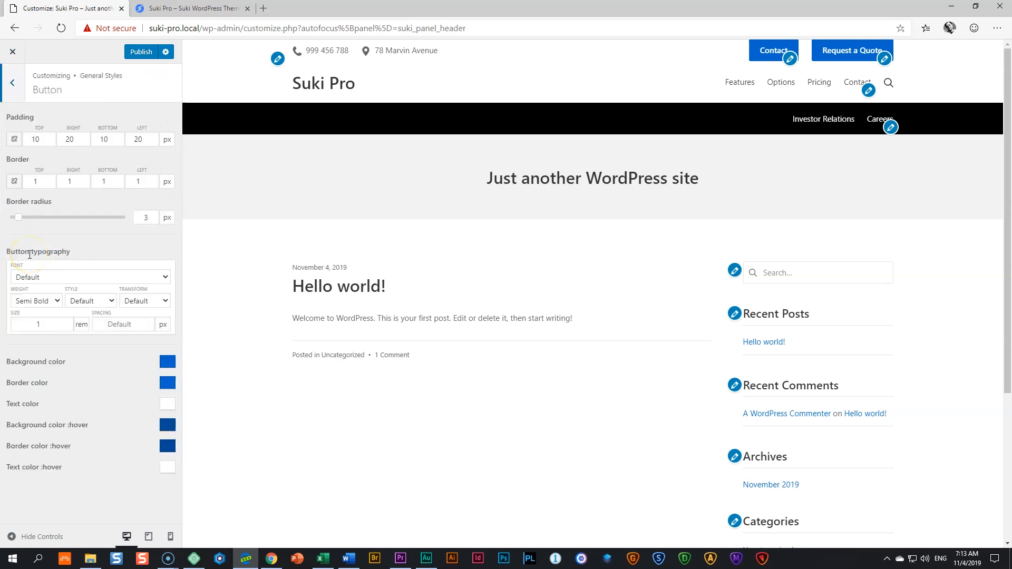
click(167, 364)
click(112, 415)
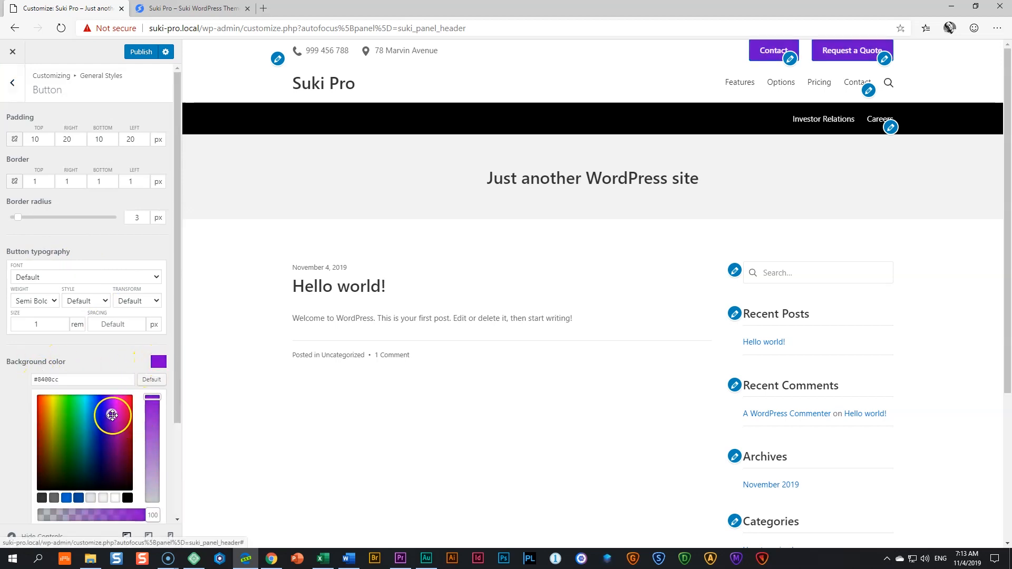
drag(112, 414, 117, 413)
click(161, 363)
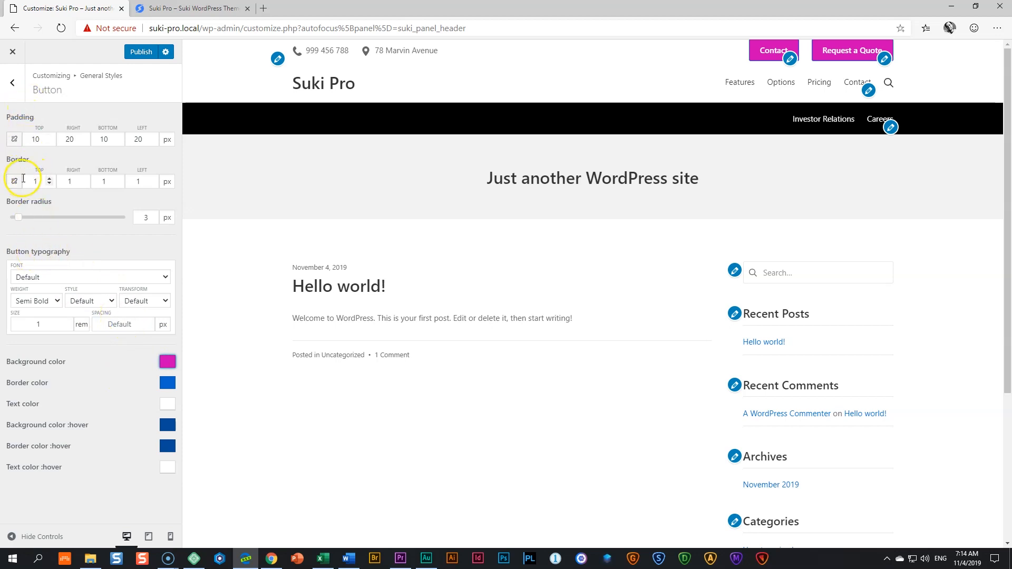
Step: Set the general button style's border radius to 39 px and make its border color fully transparent, rgba(0,102,204,0)
drag(17, 220, 121, 222)
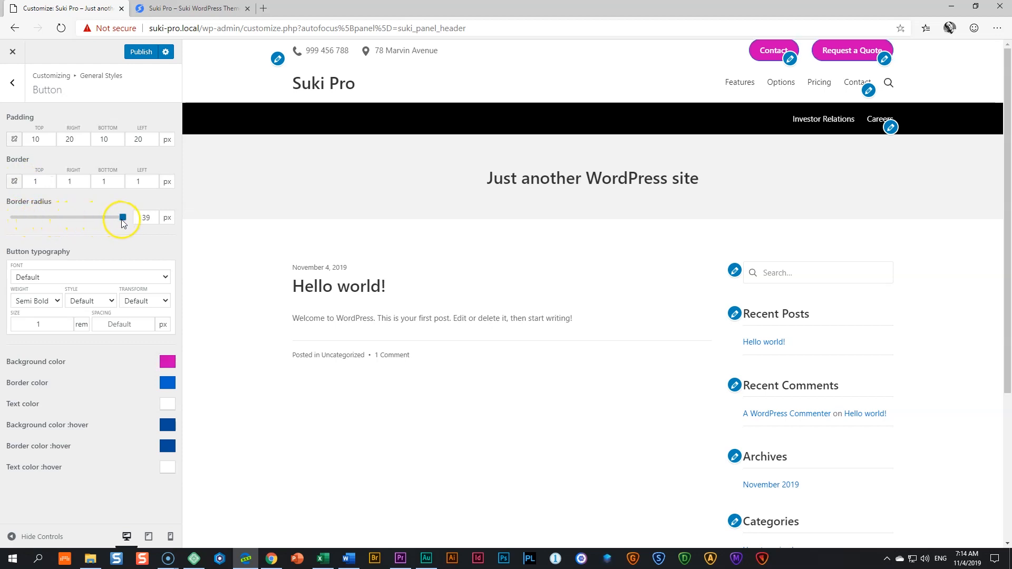
click(169, 382)
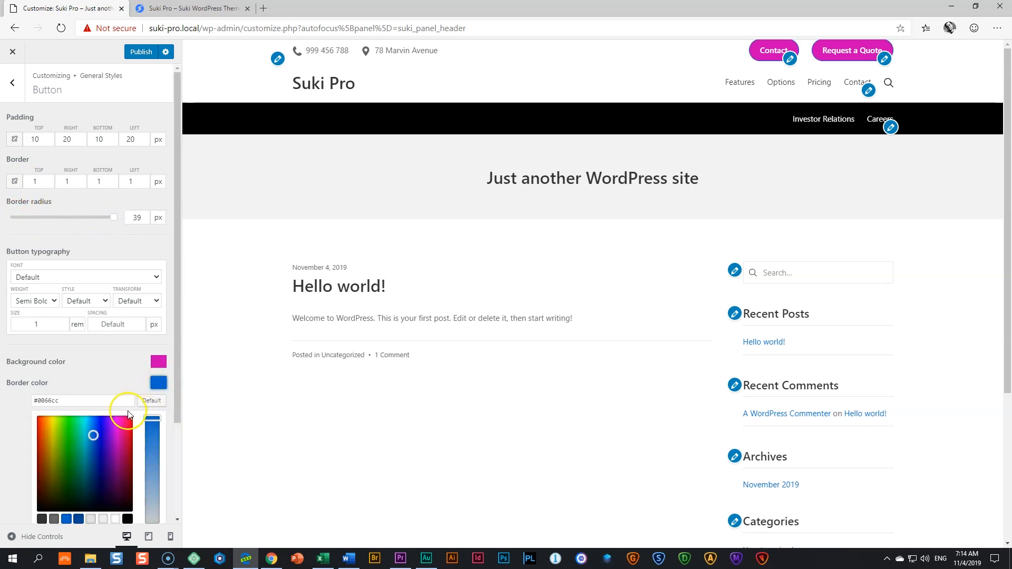
scroll(128, 414, down, 3)
drag(153, 416, 68, 416)
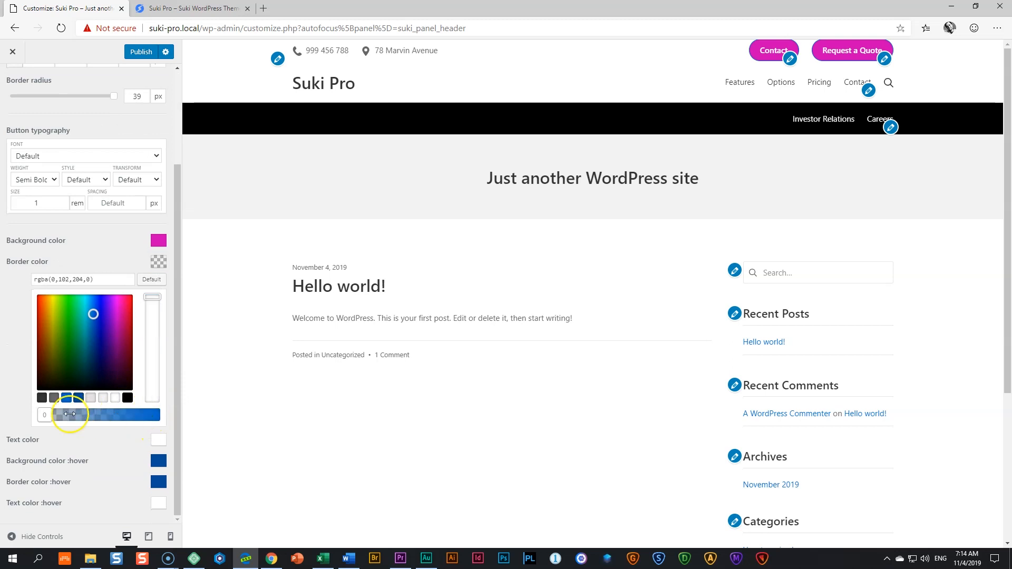
click(16, 416)
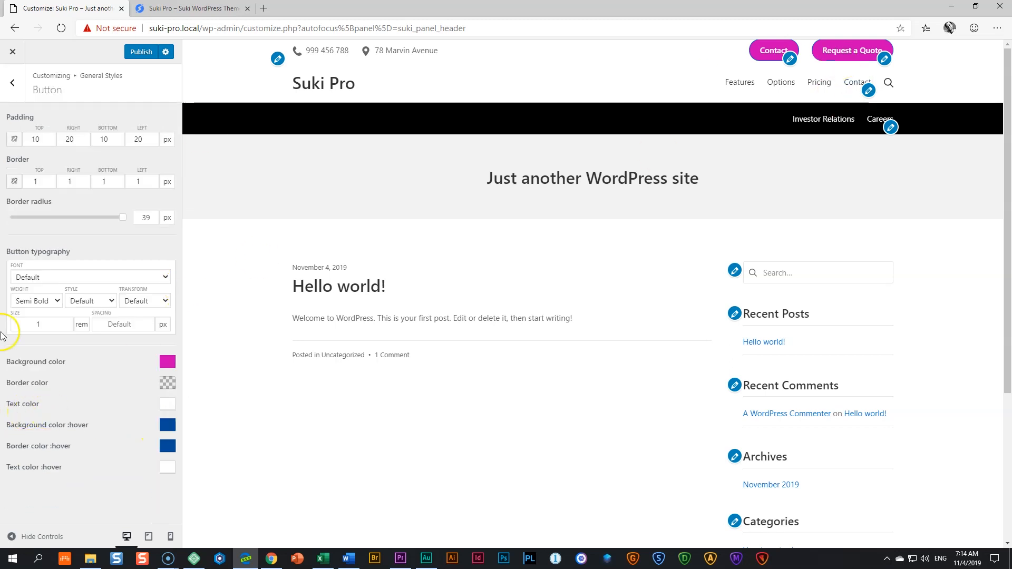
click(63, 325)
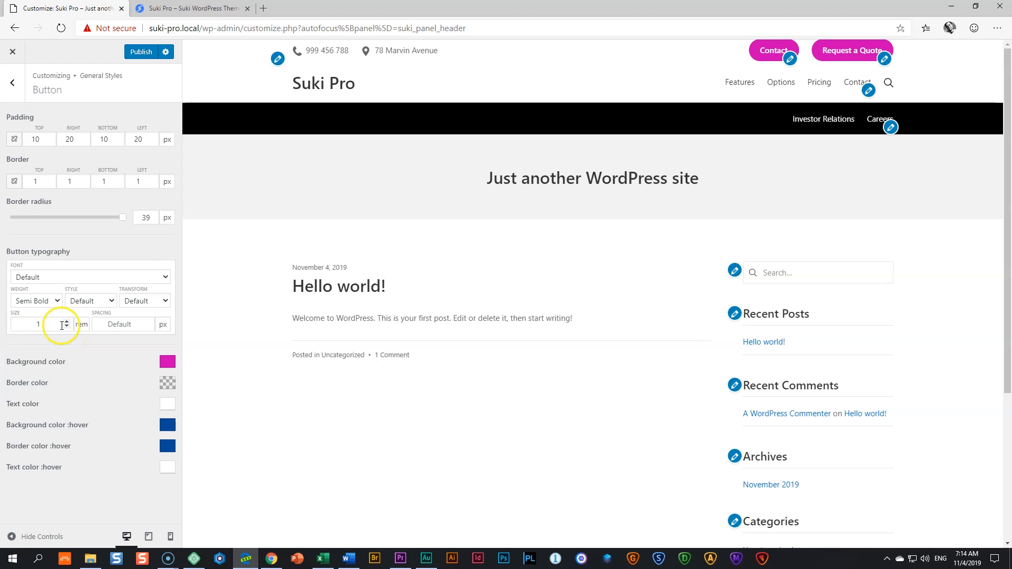
click(11, 84)
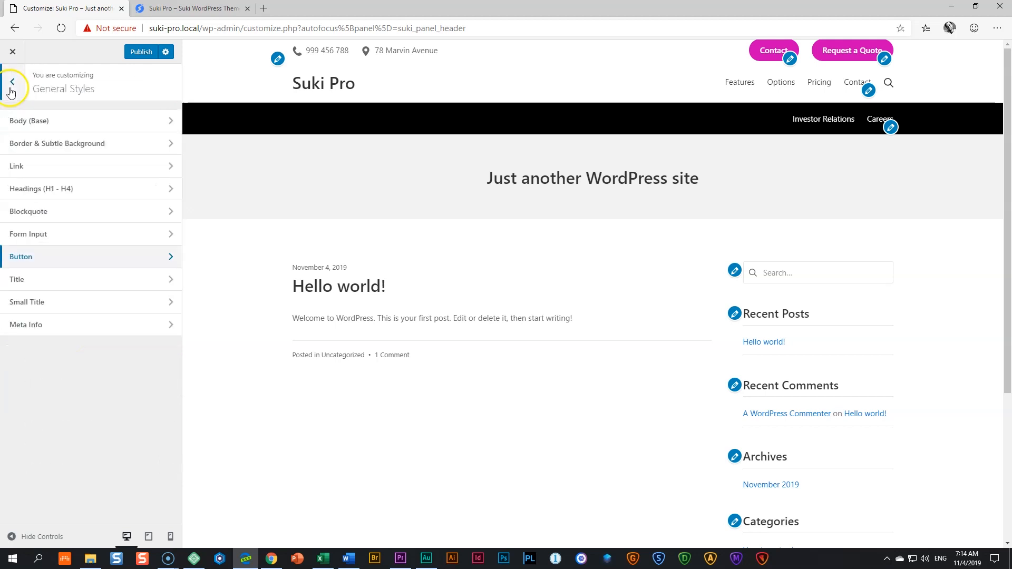
Step: Preview the Tablet / Mobile header at phone size and examine its popup menu drawer
click(11, 89)
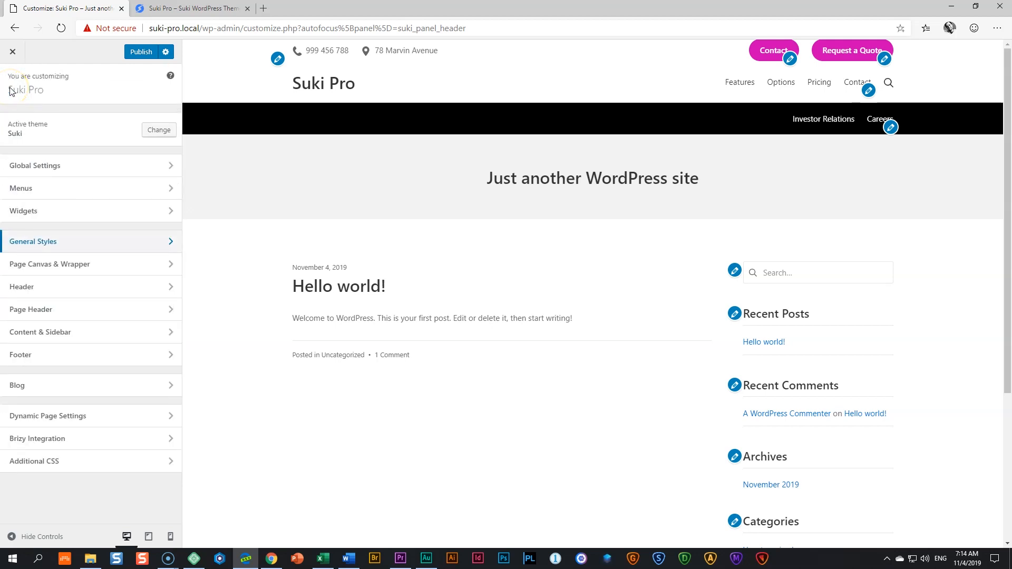
click(41, 288)
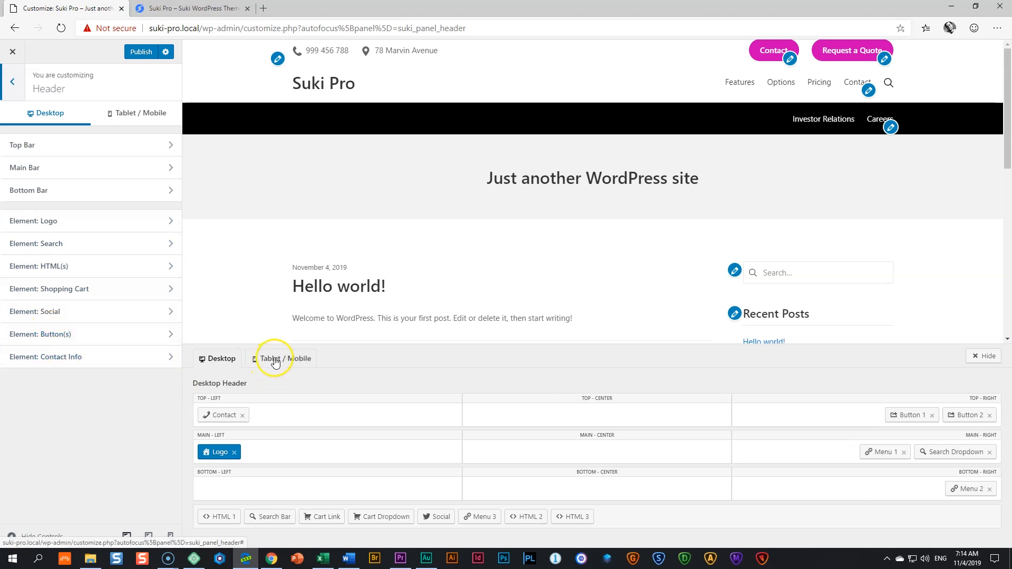
click(301, 358)
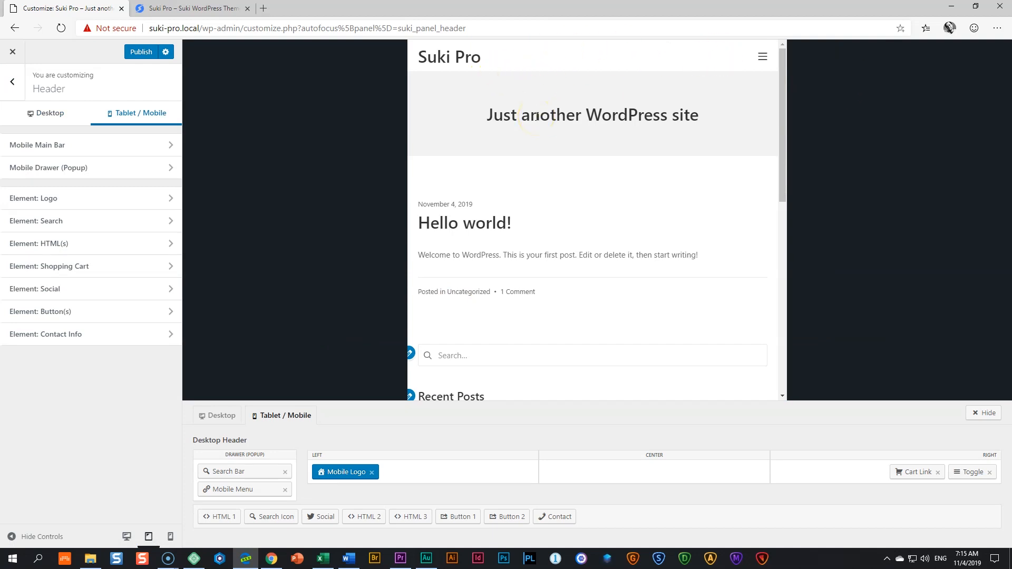
click(171, 538)
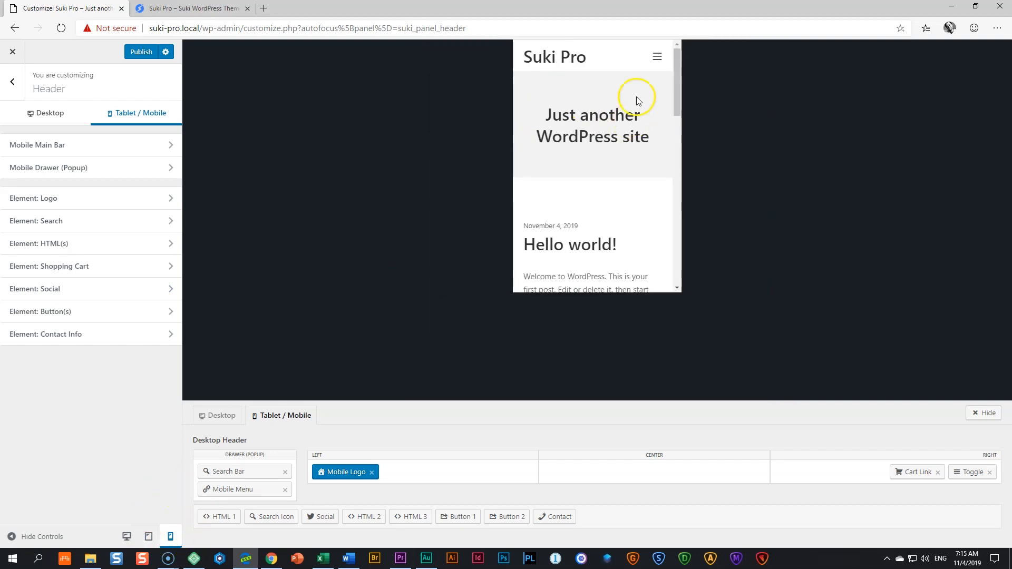
drag(677, 81, 688, 55)
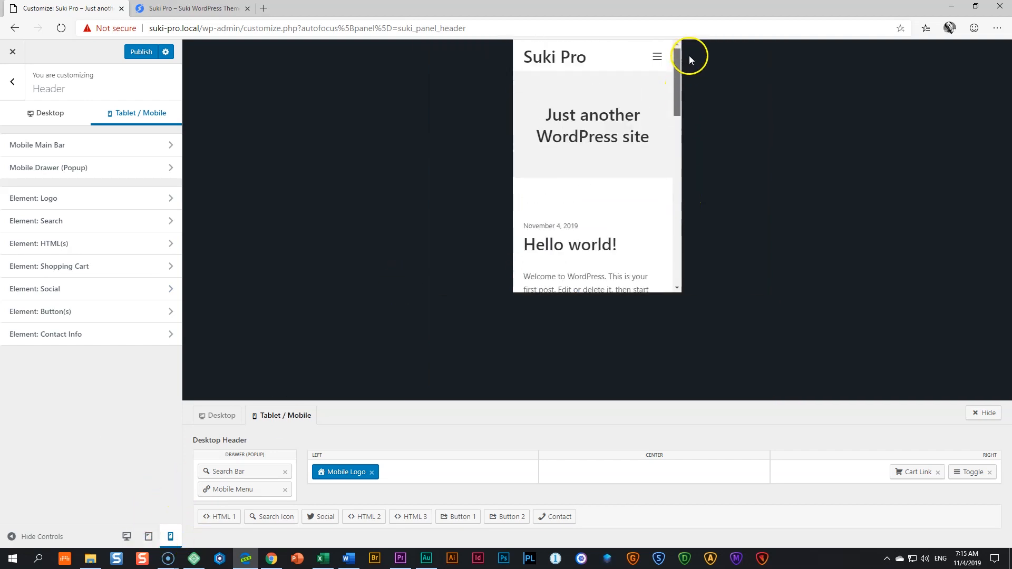
click(657, 57)
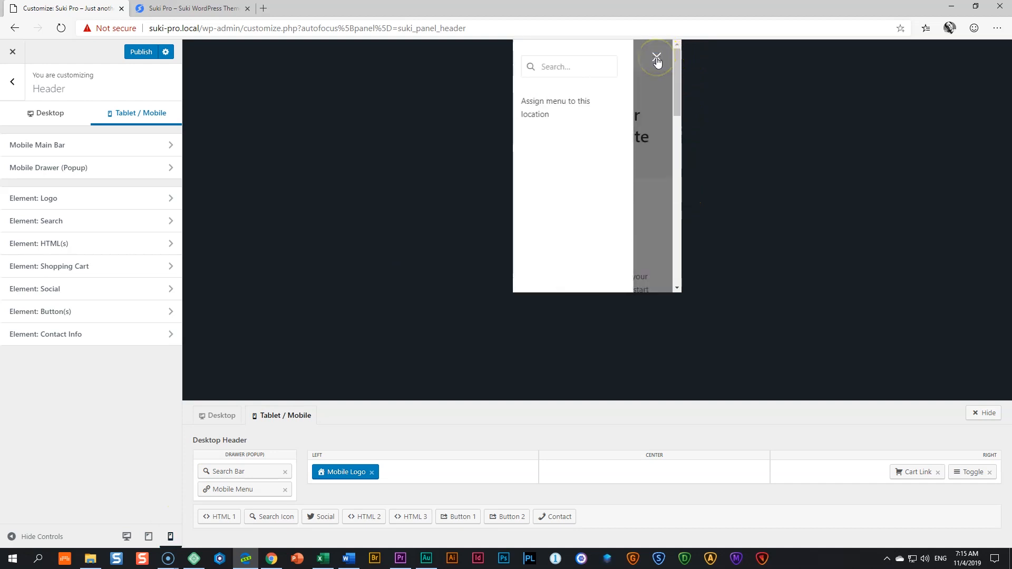
click(656, 58)
click(657, 58)
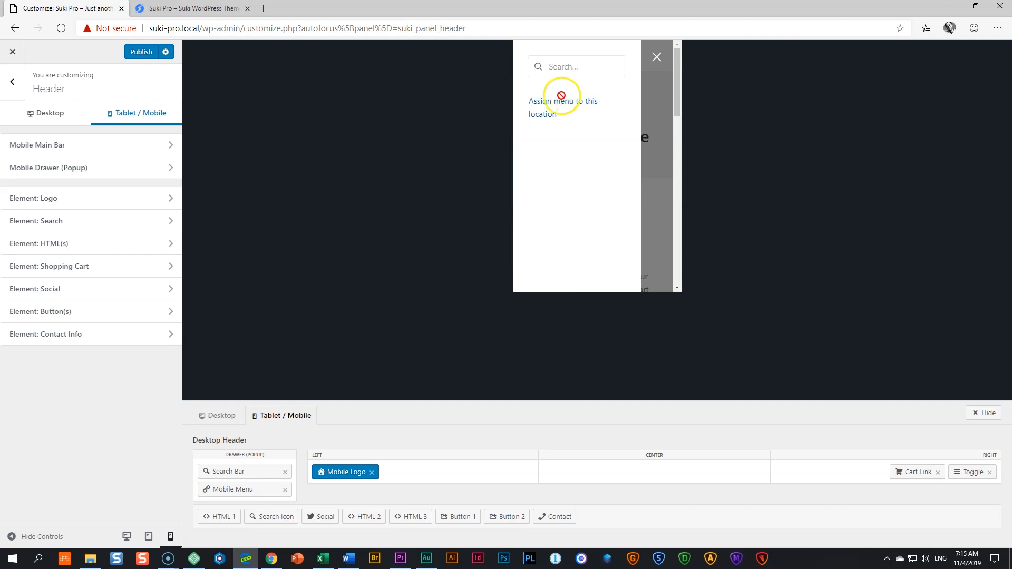
Step: Assign Main Menu to the Mobile Header Menu location and check the drawer in the phone preview
click(12, 81)
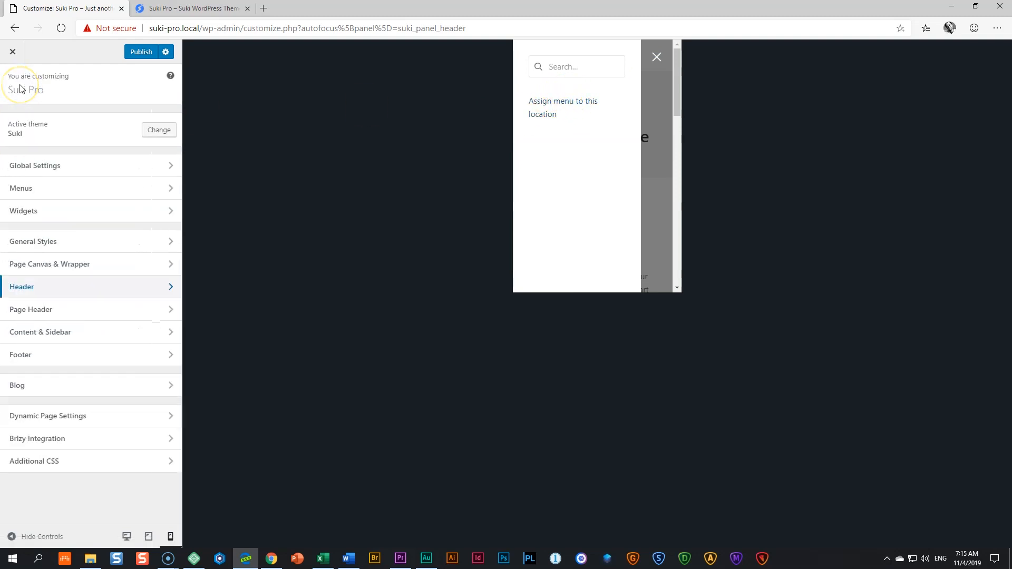
click(23, 189)
click(37, 270)
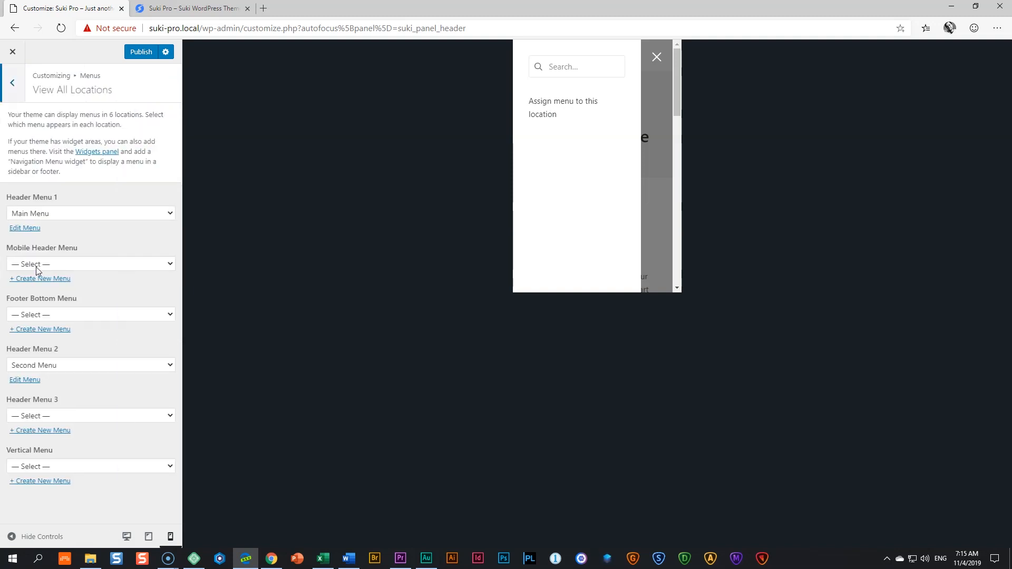
click(56, 264)
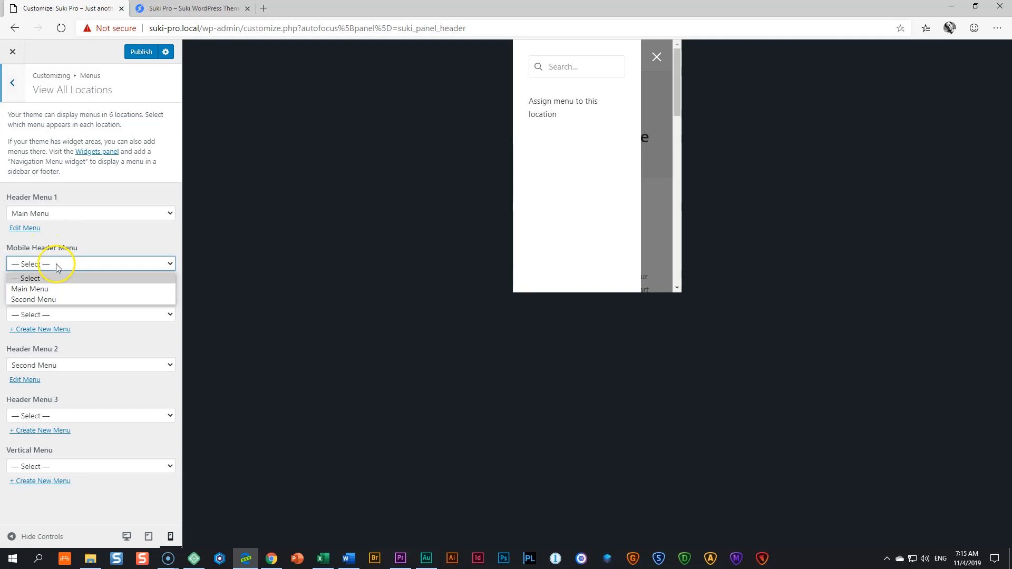
click(42, 288)
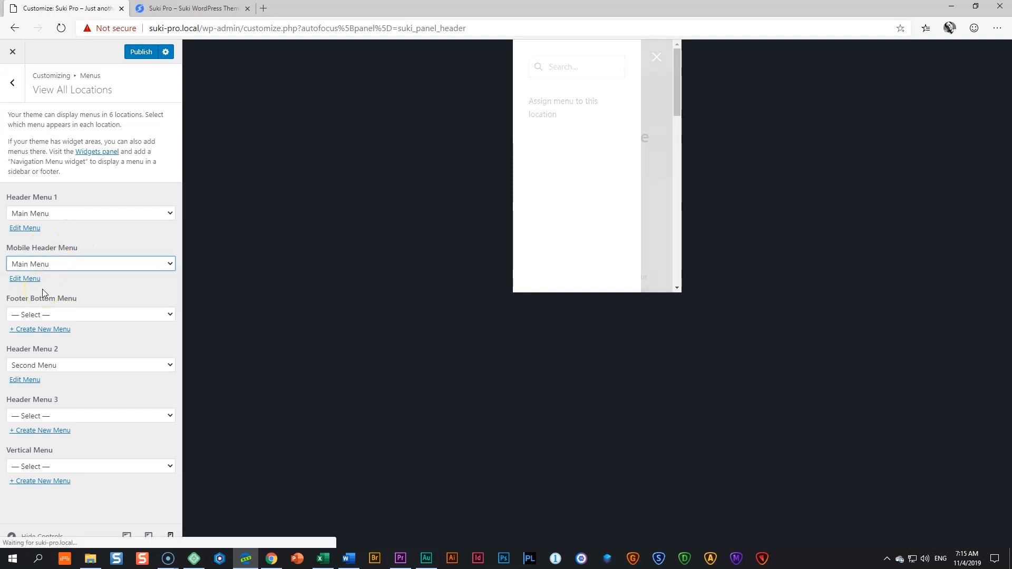
click(648, 63)
click(657, 57)
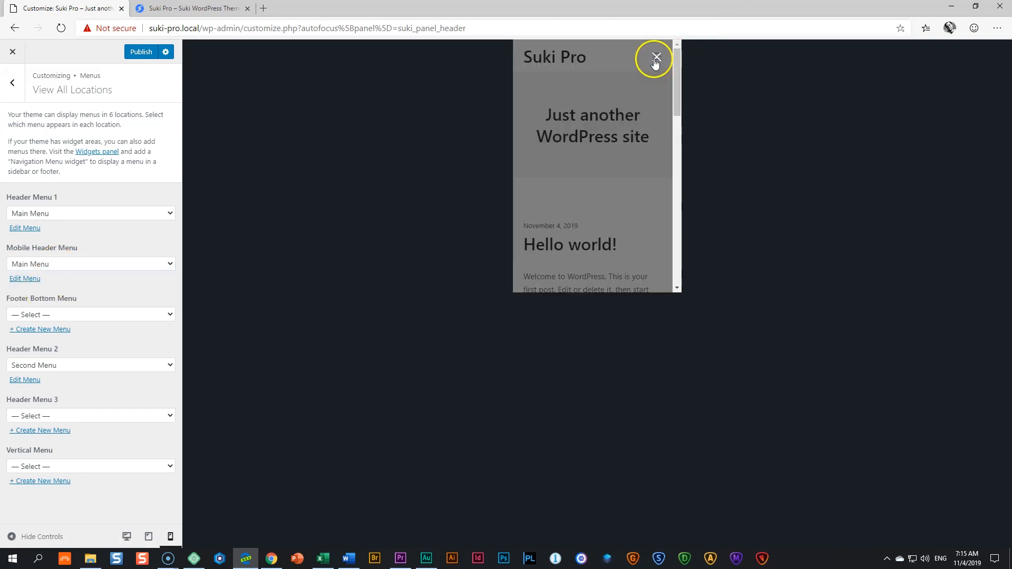
click(656, 58)
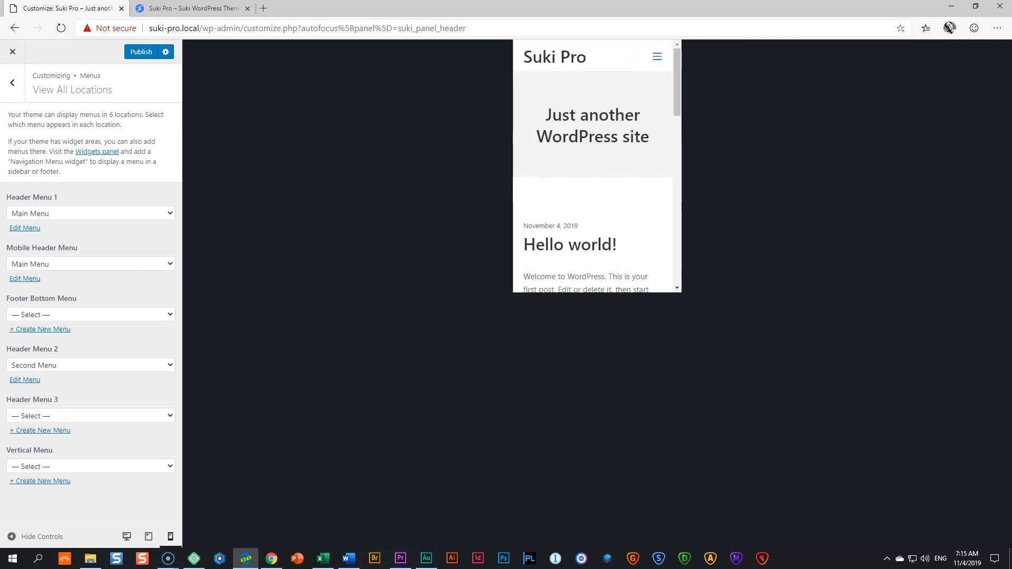
Step: Return to the Header settings and compare the Desktop and Tablet / Mobile header layouts and options
click(4, 97)
click(11, 90)
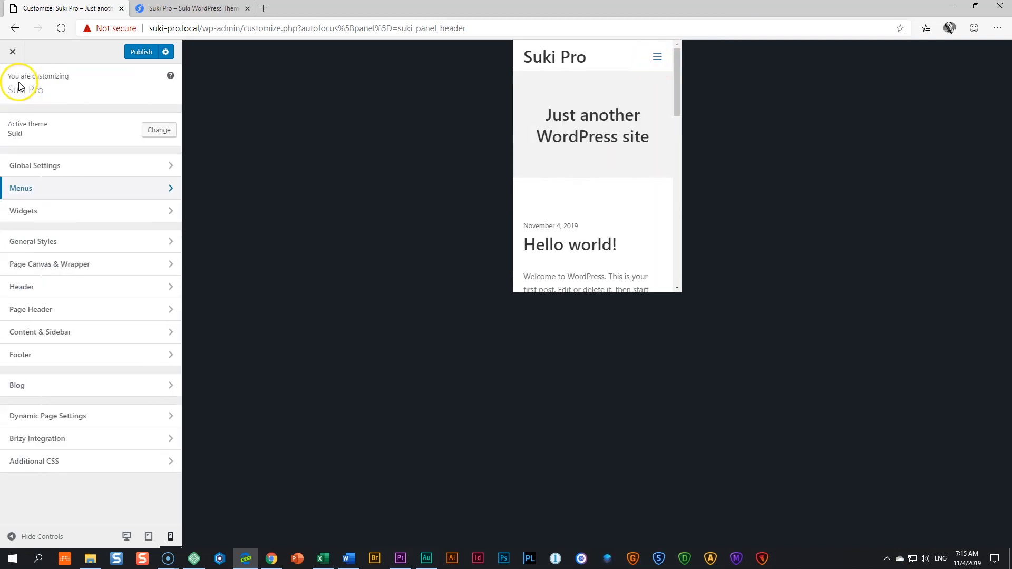
click(30, 289)
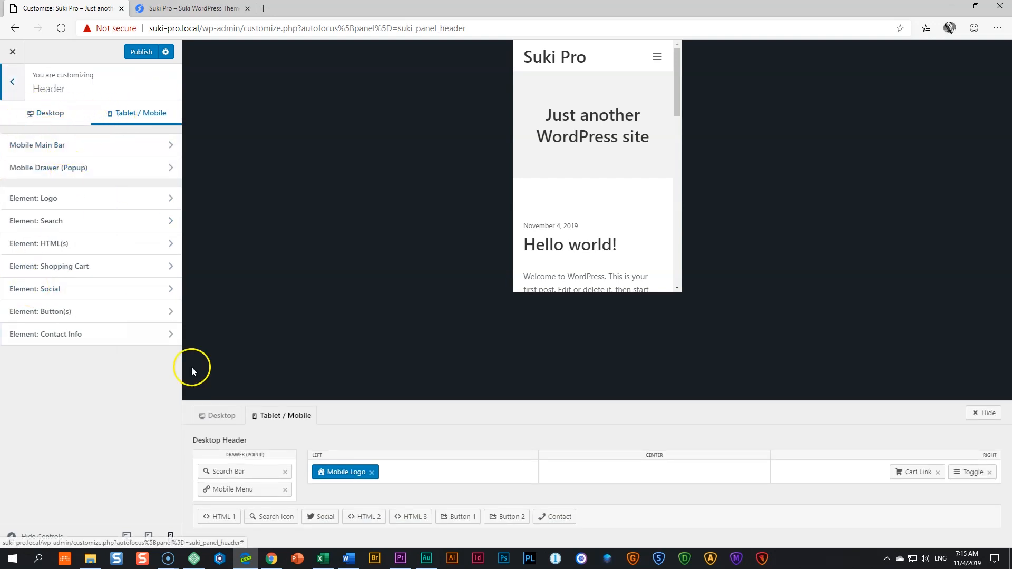
click(211, 416)
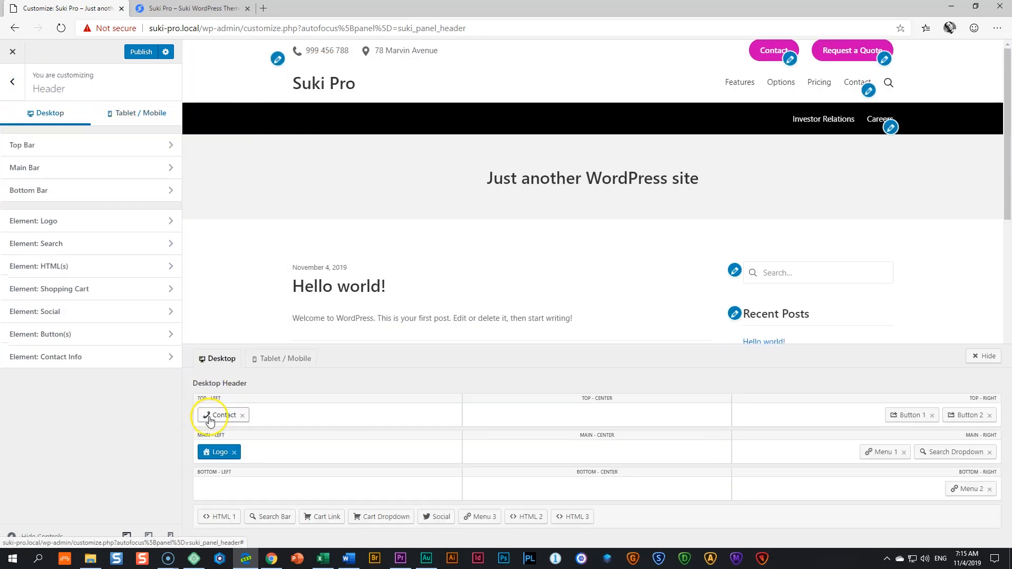
click(299, 361)
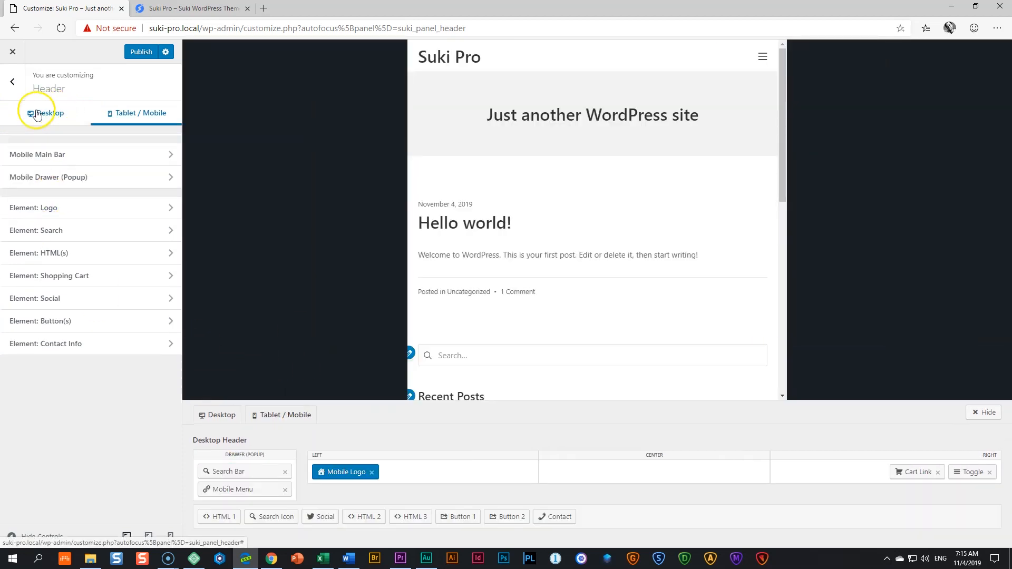
click(37, 116)
click(130, 112)
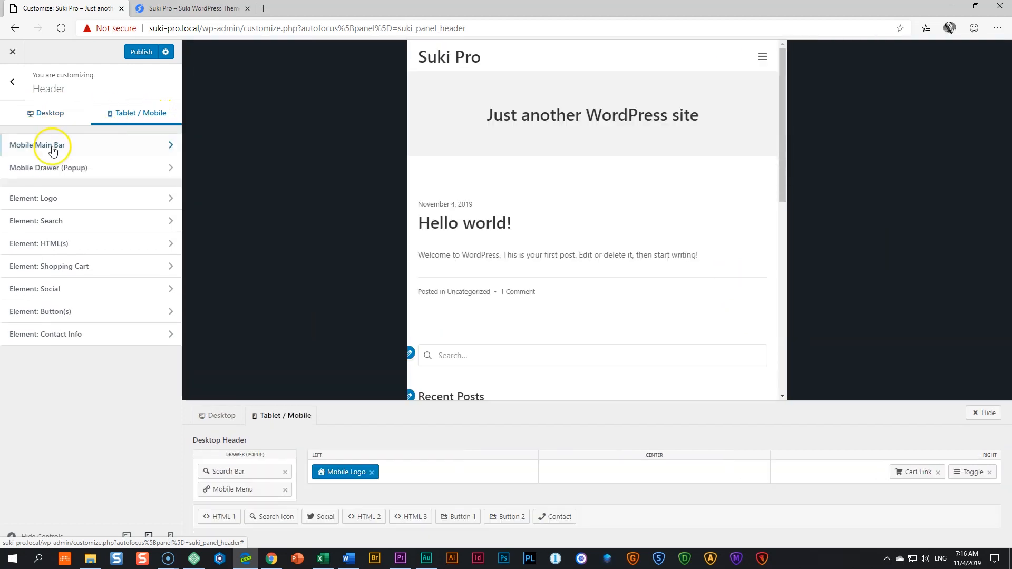
Step: Set the Mobile Main Bar's background color to blue #0066cc while previewing at phone size
click(53, 148)
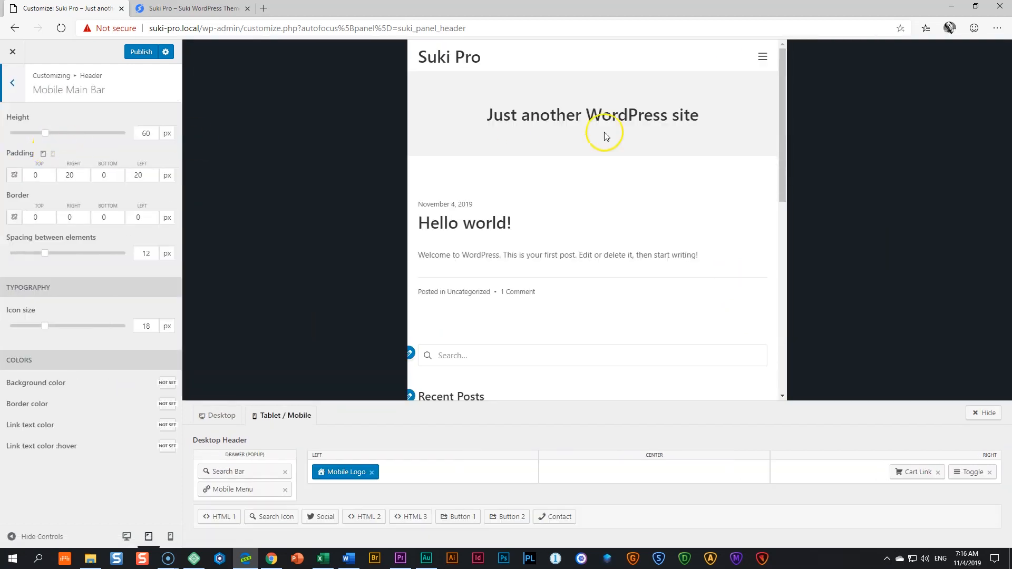
click(171, 537)
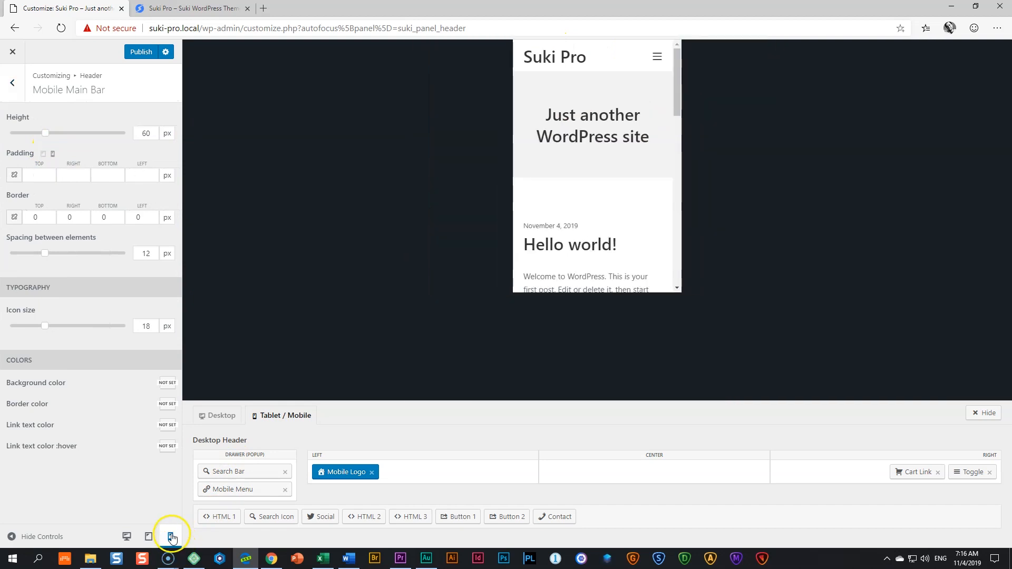
click(167, 383)
click(72, 519)
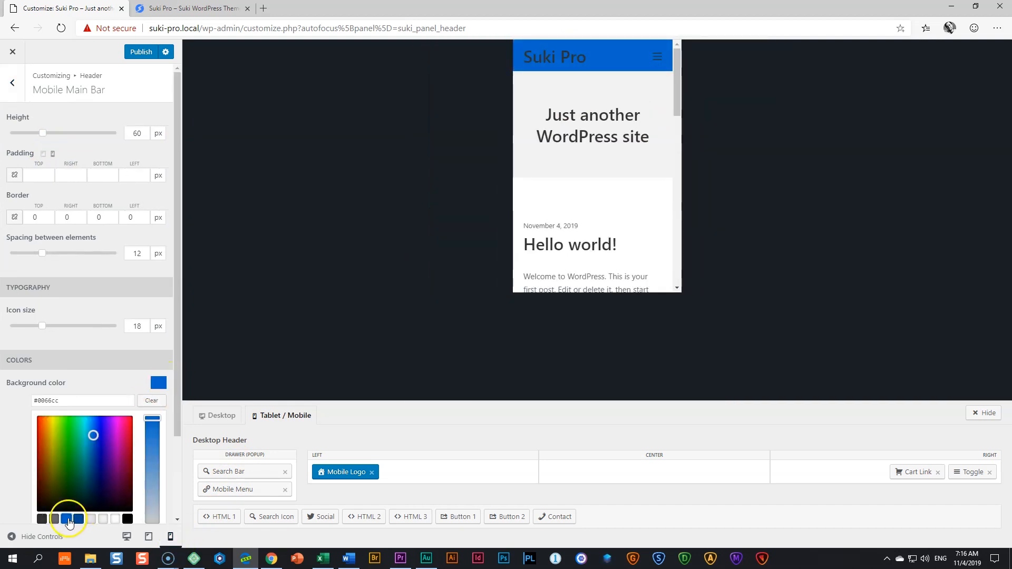
scroll(152, 381, down, 2)
click(159, 316)
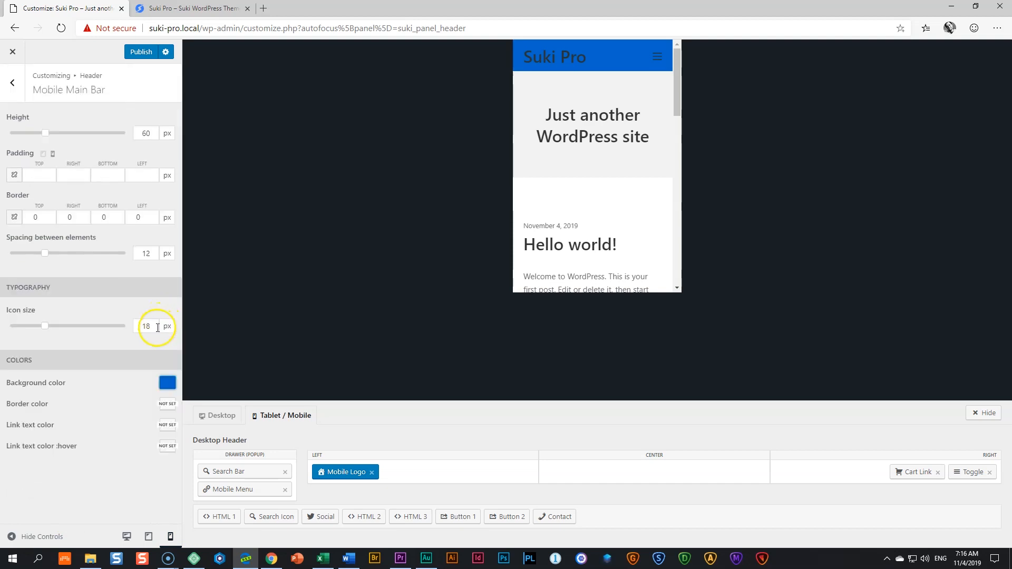
Step: Set the Mobile Main Bar's link text color to white #ffffff and test the menu toggle in the preview
click(168, 427)
scroll(124, 444, down, 2)
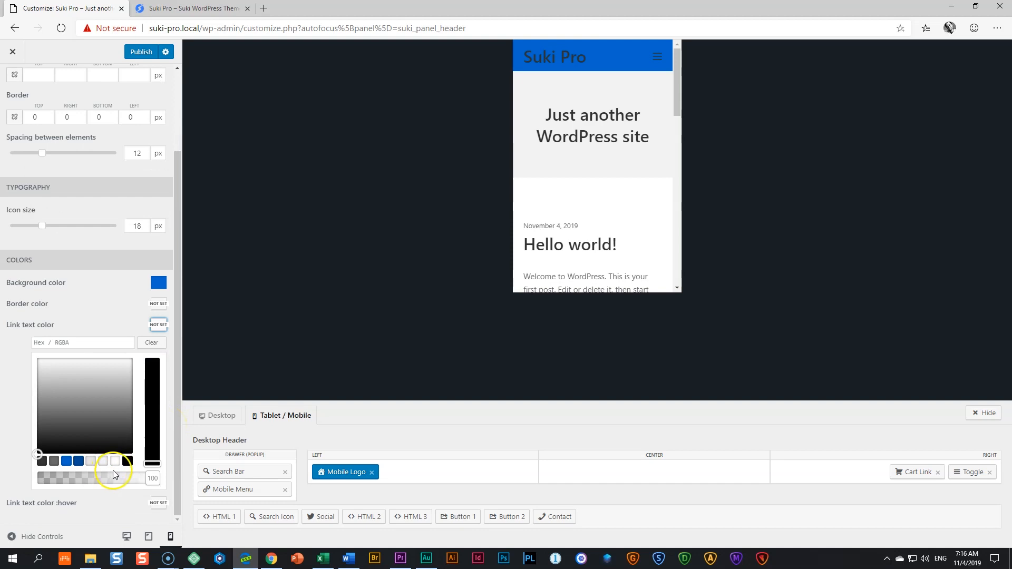
click(115, 462)
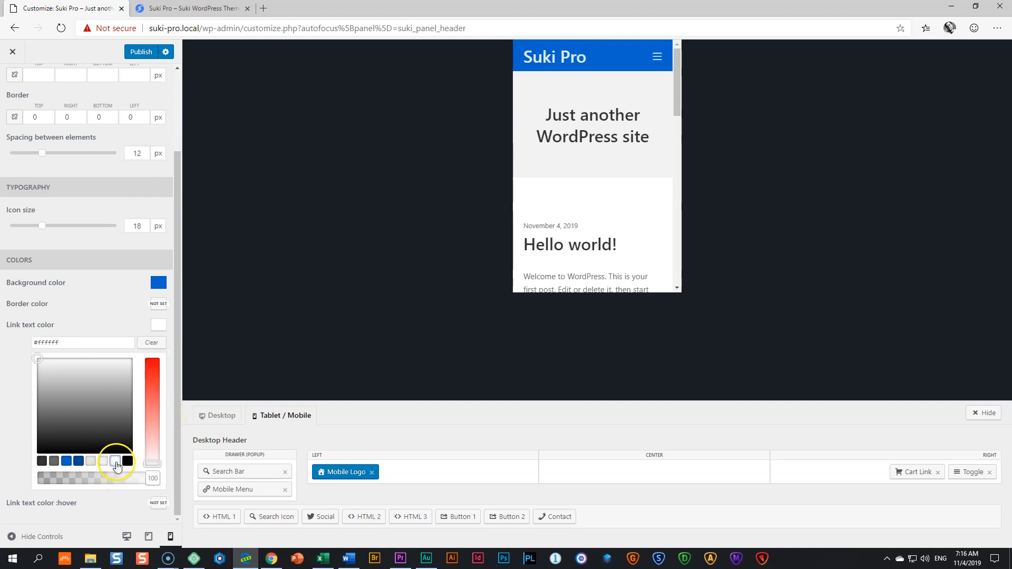
click(159, 325)
click(655, 63)
click(655, 59)
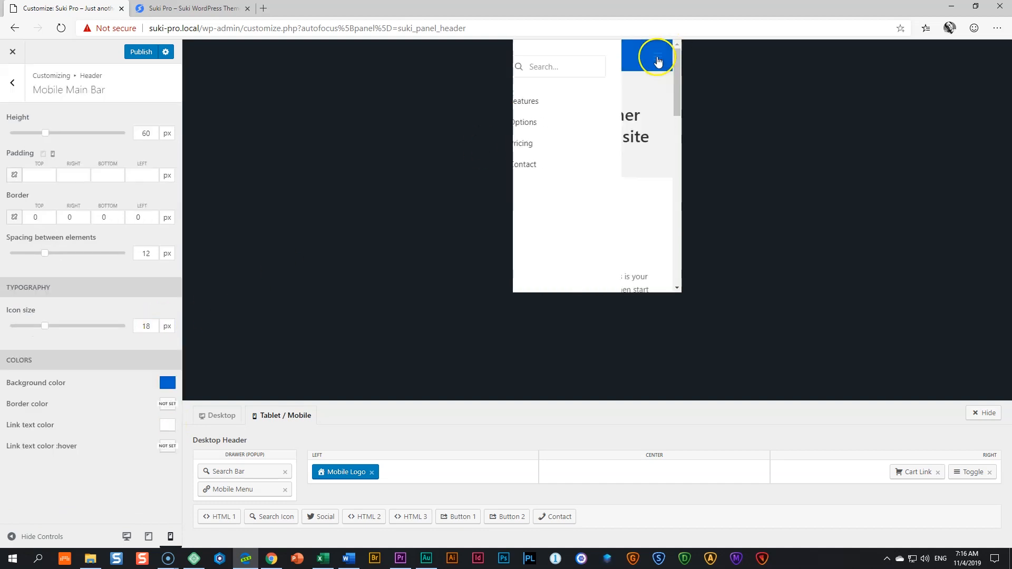
Step: Set the Mobile Main Bar's link text hover color to white and test the menu toggle again
click(167, 447)
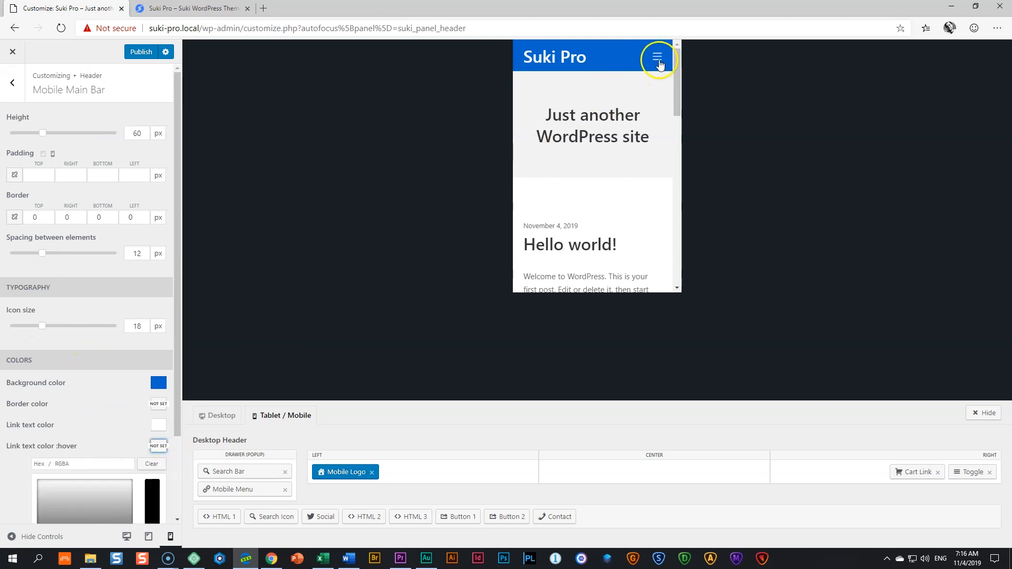
scroll(125, 407, down, 2)
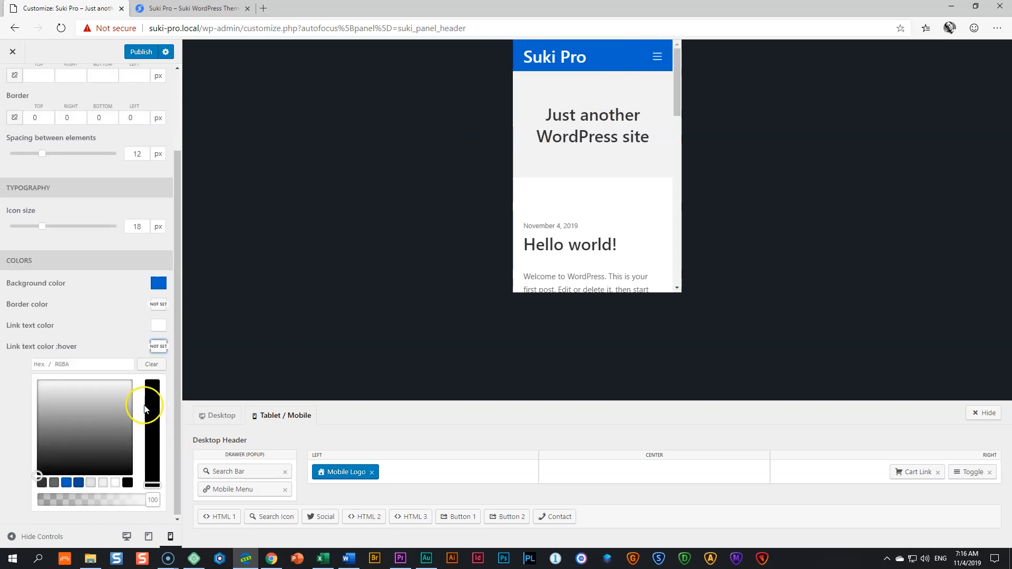
click(115, 483)
click(158, 345)
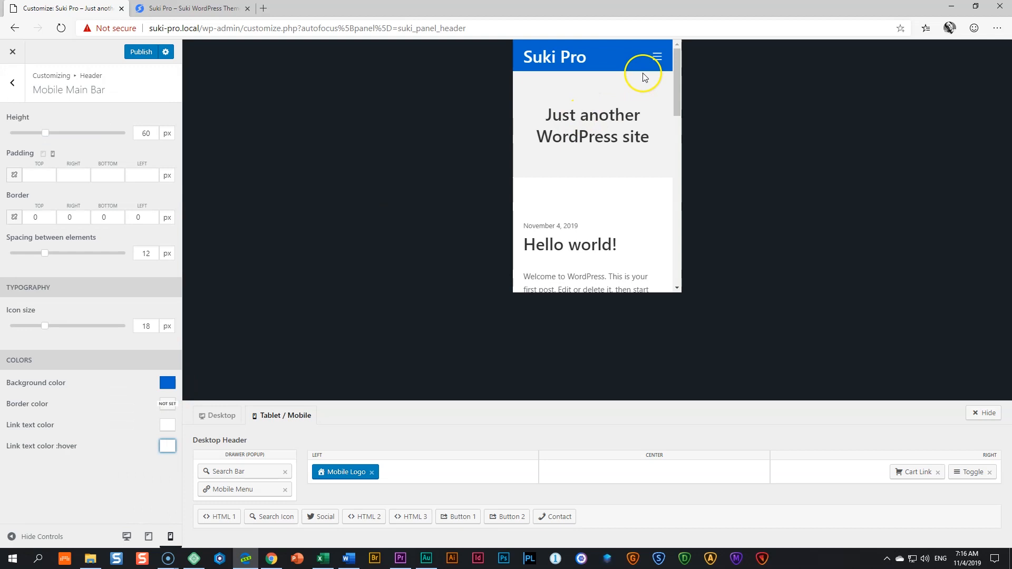
click(658, 56)
click(657, 57)
Step: Open the Mobile Drawer (Popup) settings and display the drawer in the phone preview
click(12, 82)
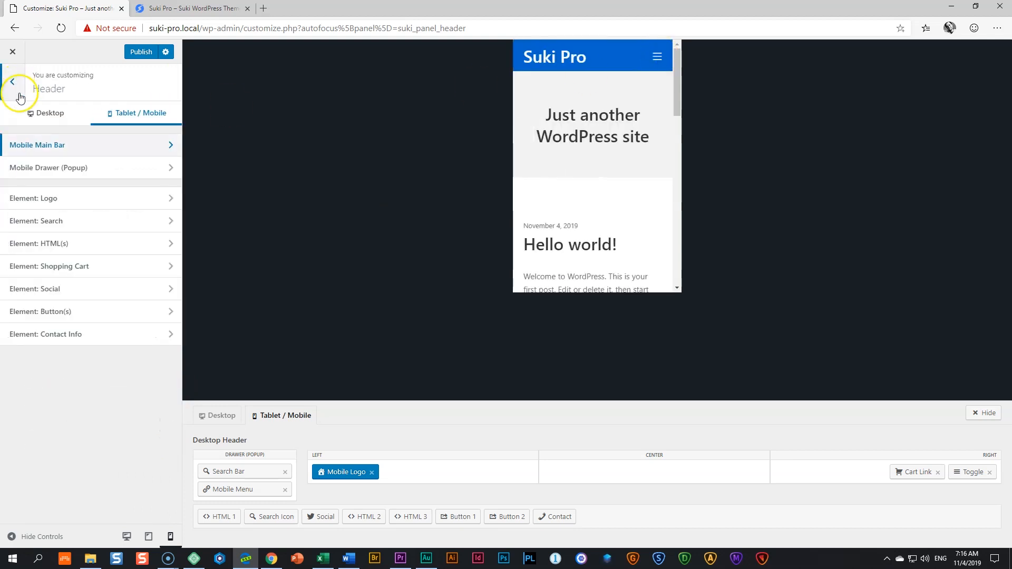
click(36, 169)
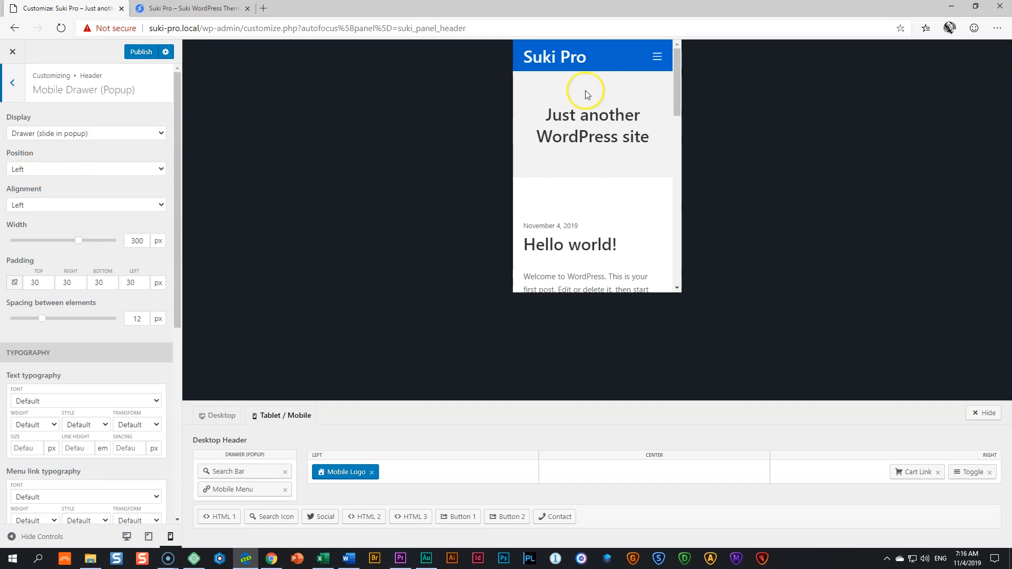
click(658, 57)
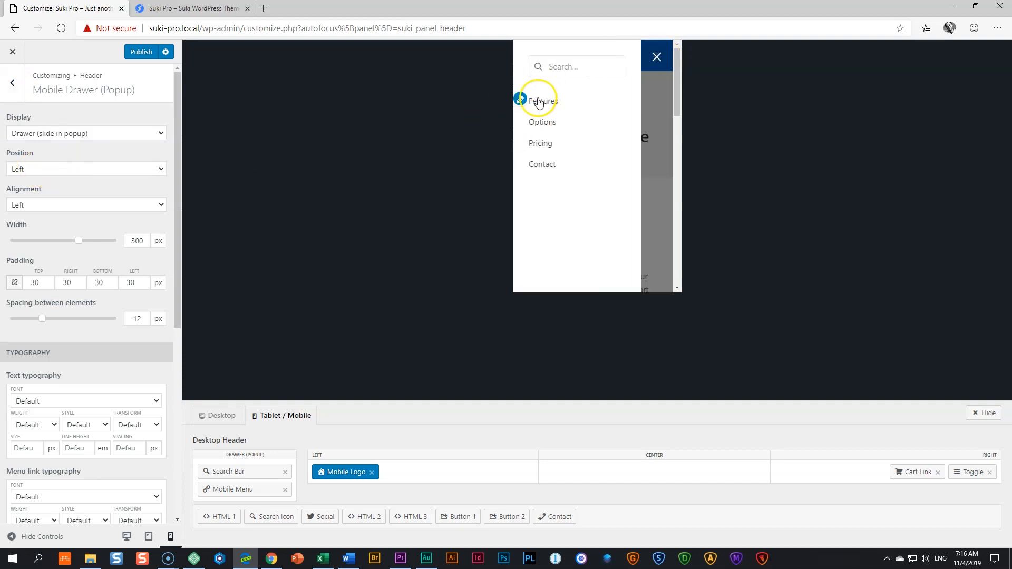
Step: Try the drawer positions Right and Center (only for Full Screen), and set the position back to Left
click(161, 169)
click(106, 193)
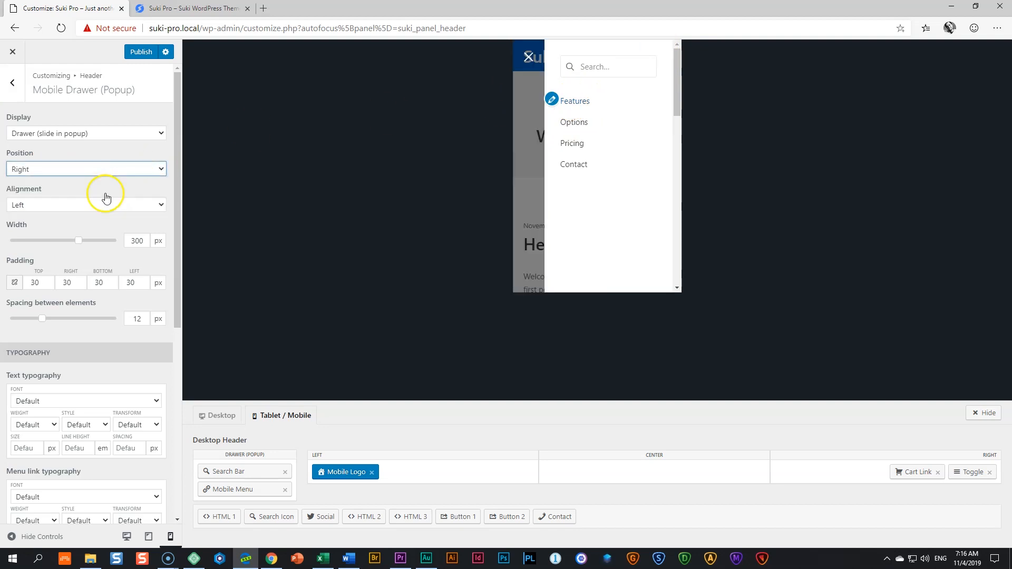
click(117, 171)
click(90, 203)
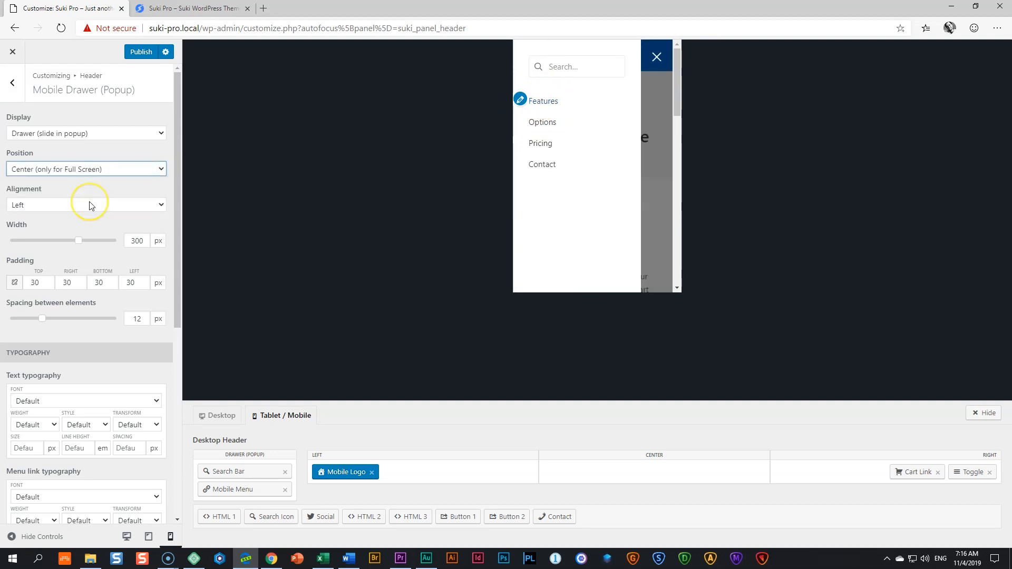
click(144, 170)
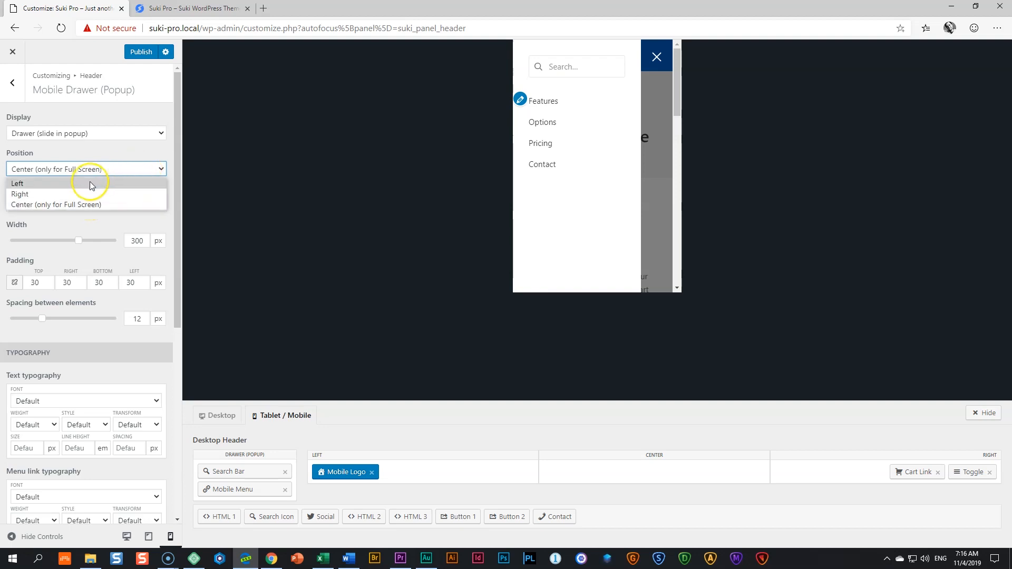
click(87, 181)
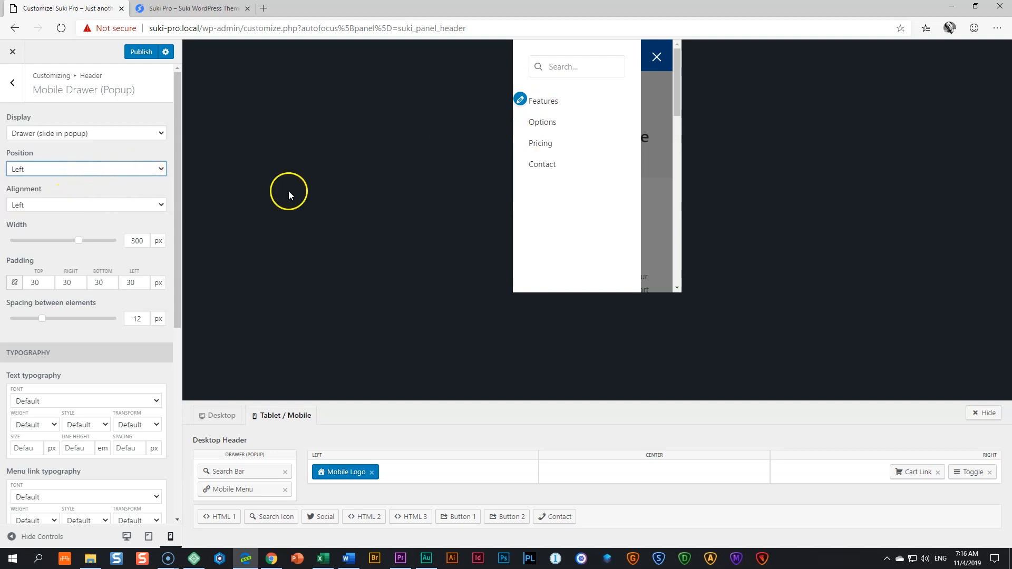
Step: Try the Center and Right alignments for the mobile drawer, and set the alignment back to Left
click(37, 208)
click(34, 230)
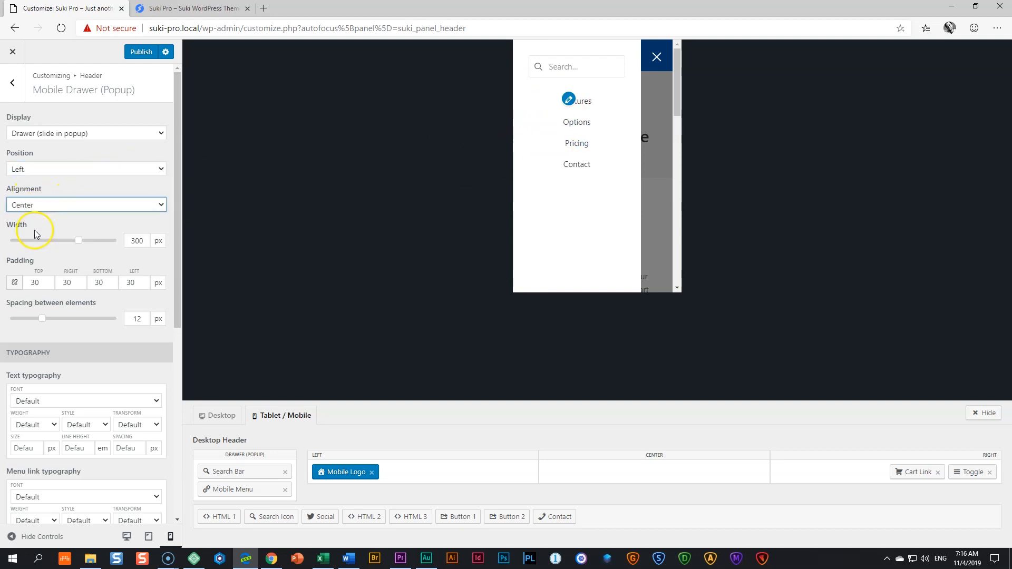
click(46, 207)
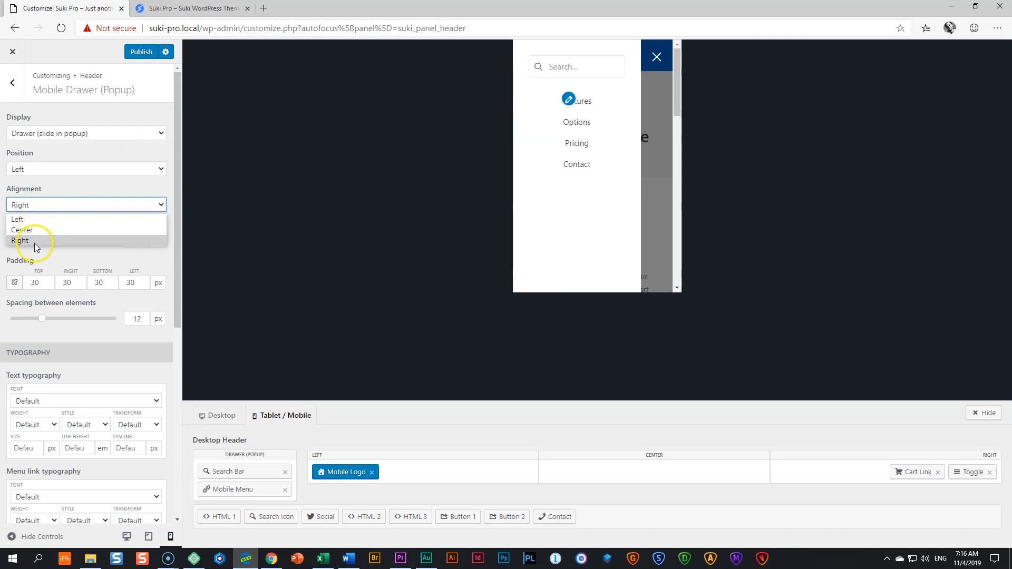
click(34, 241)
click(44, 207)
click(43, 219)
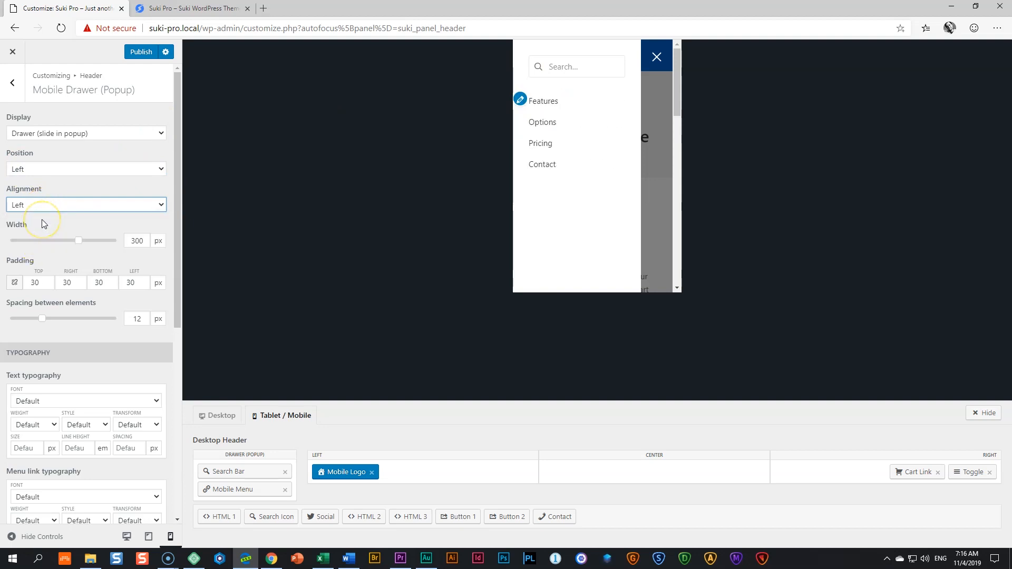
Step: Try a wider mobile drawer, restore its width to 300 px, and increase the spacing between elements
drag(79, 243, 89, 243)
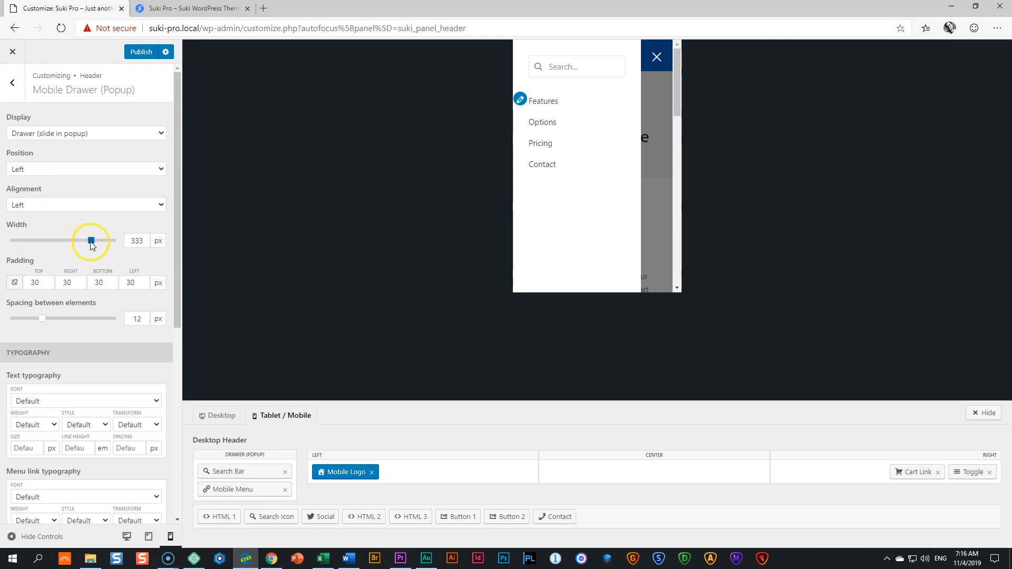
drag(95, 246, 99, 245)
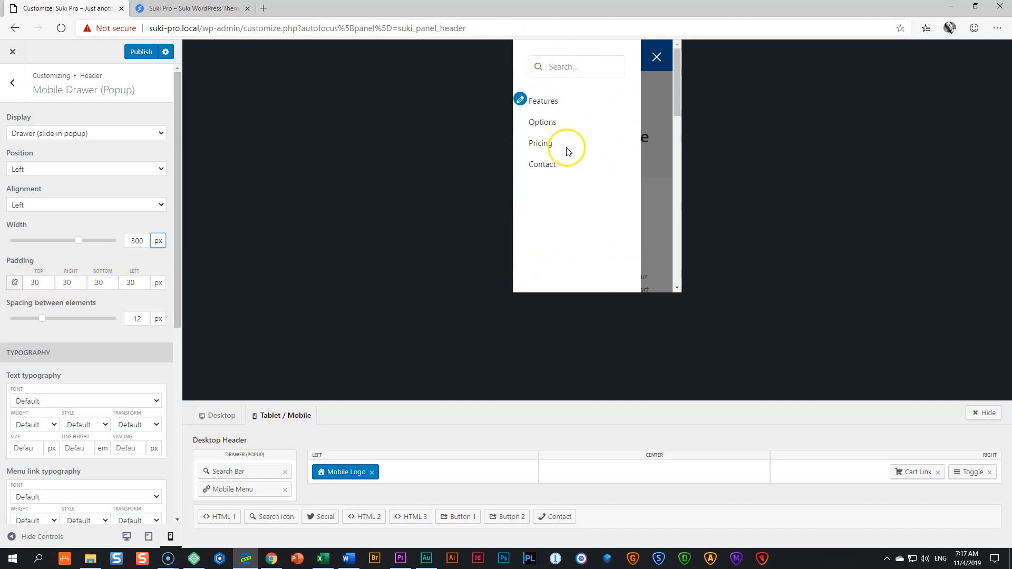
mouse_move(44, 320)
mouse_down()
mouse_move(68, 318)
mouse_move(49, 318)
mouse_up()
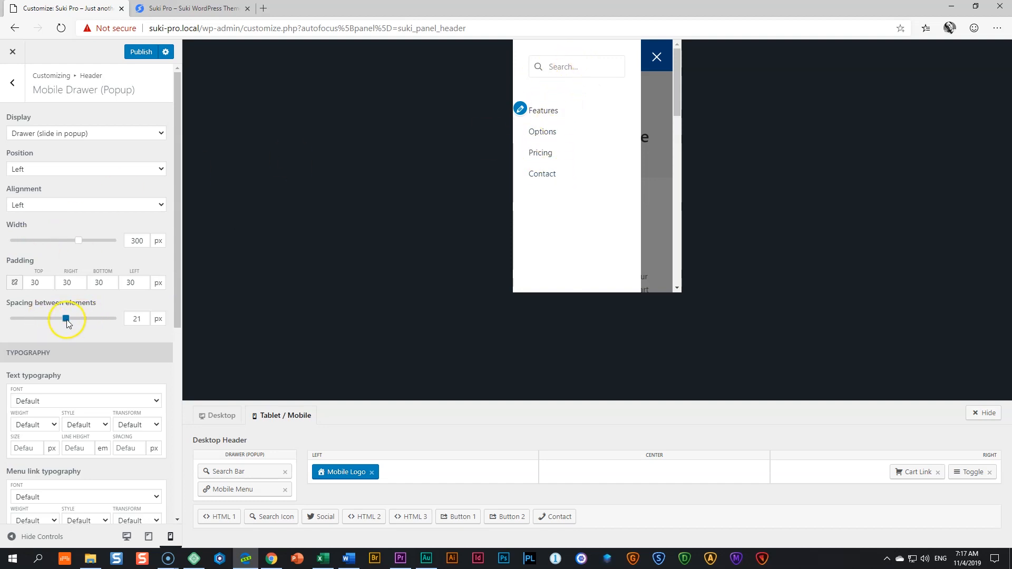
Step: Set the mobile drawer's background color to black #000000
scroll(79, 284, down, 5)
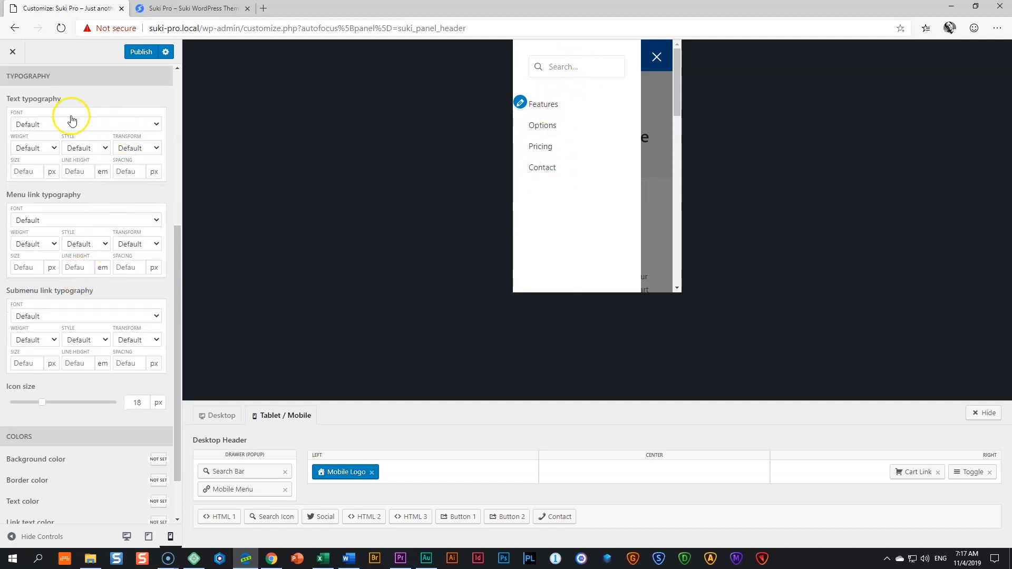
scroll(72, 121, down, 2)
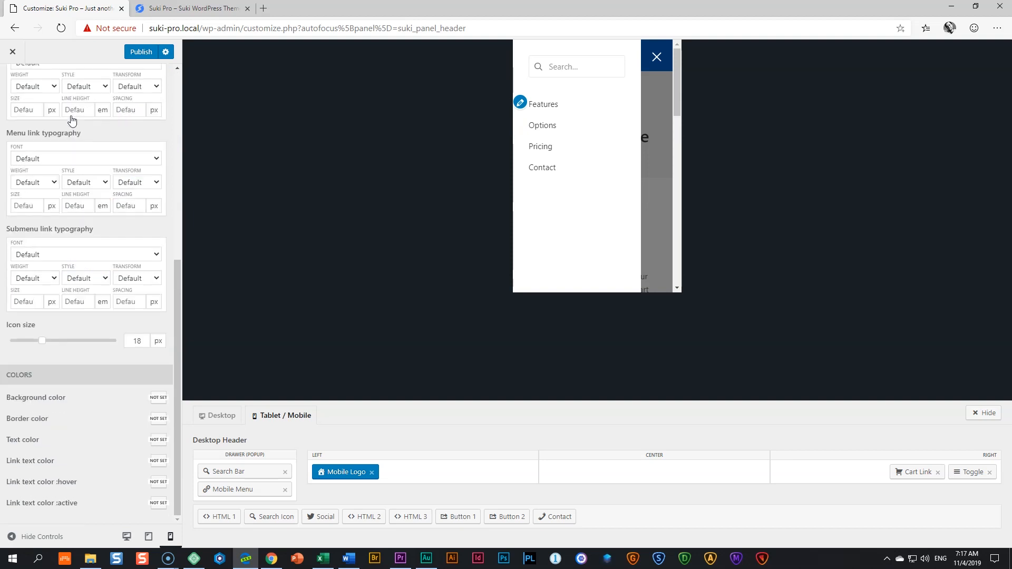
click(158, 397)
scroll(119, 422, down, 5)
click(128, 377)
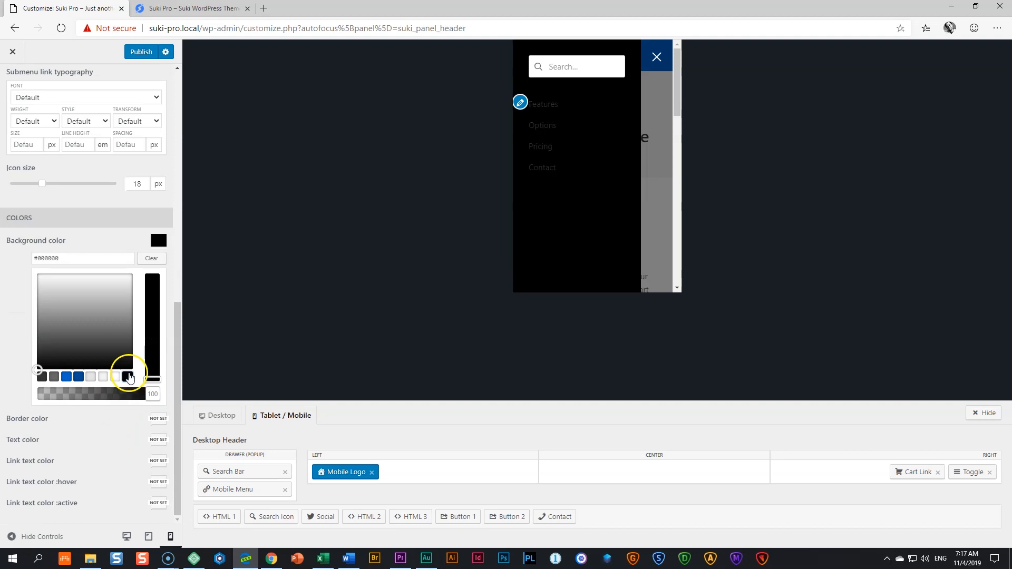
click(158, 240)
Step: Set the mobile drawer's text color and link text color to white #ffffff
click(153, 445)
scroll(117, 430, down, 3)
click(117, 420)
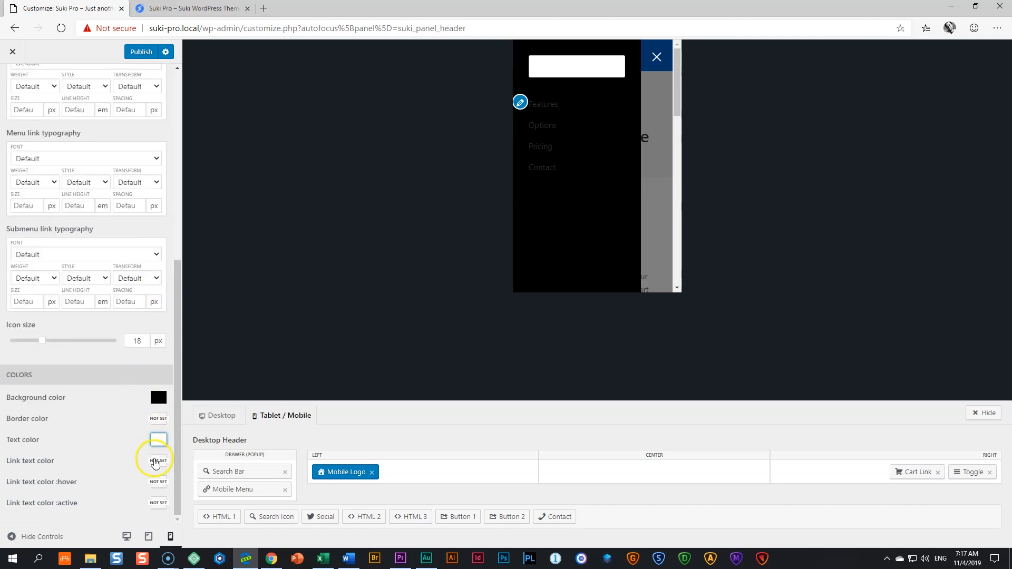
click(157, 460)
scroll(165, 401, down, 3)
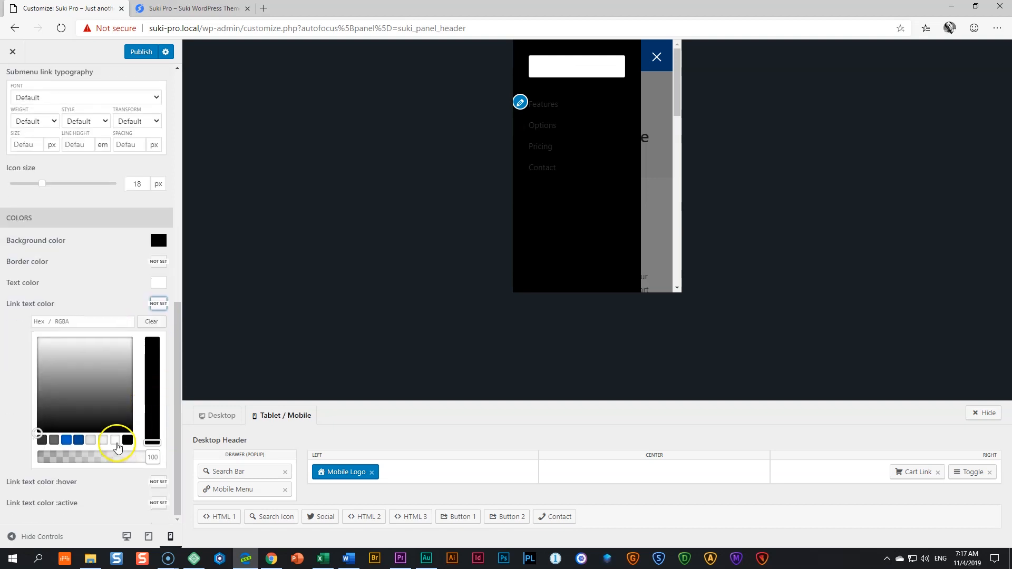
click(115, 440)
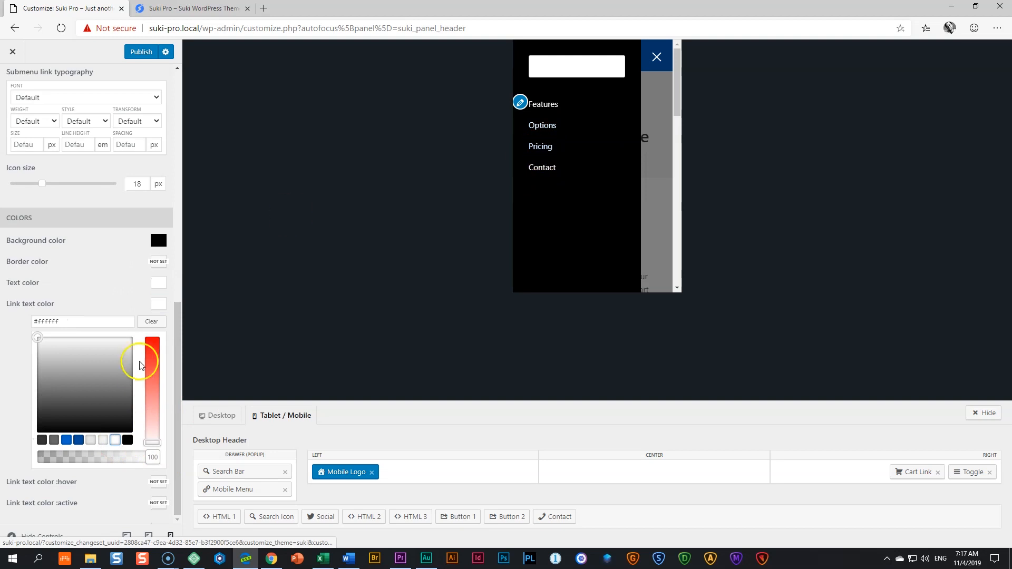
click(158, 304)
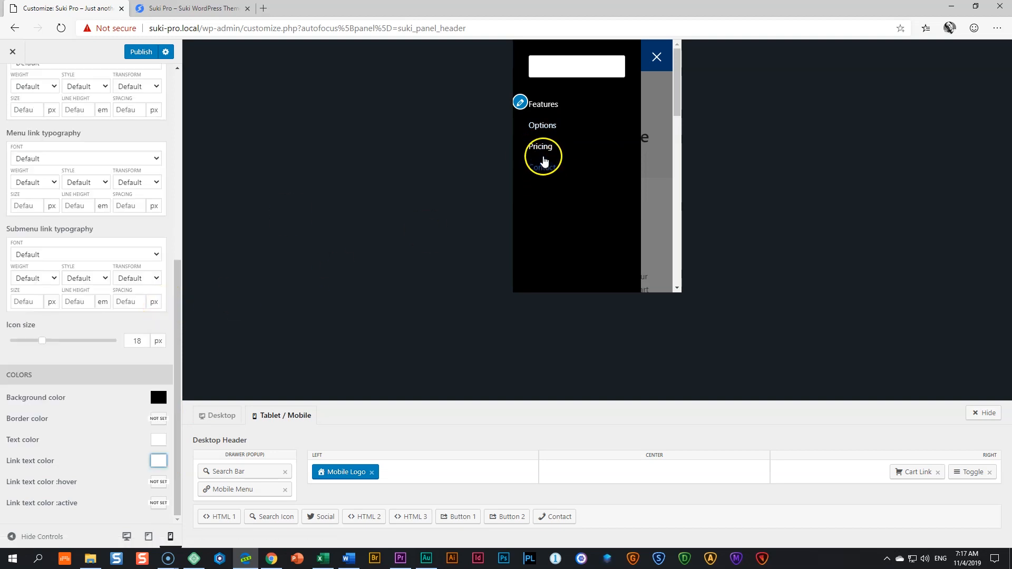
Step: Test opening and closing the drawer in the tablet preview, and reopen it in the phone preview
click(656, 58)
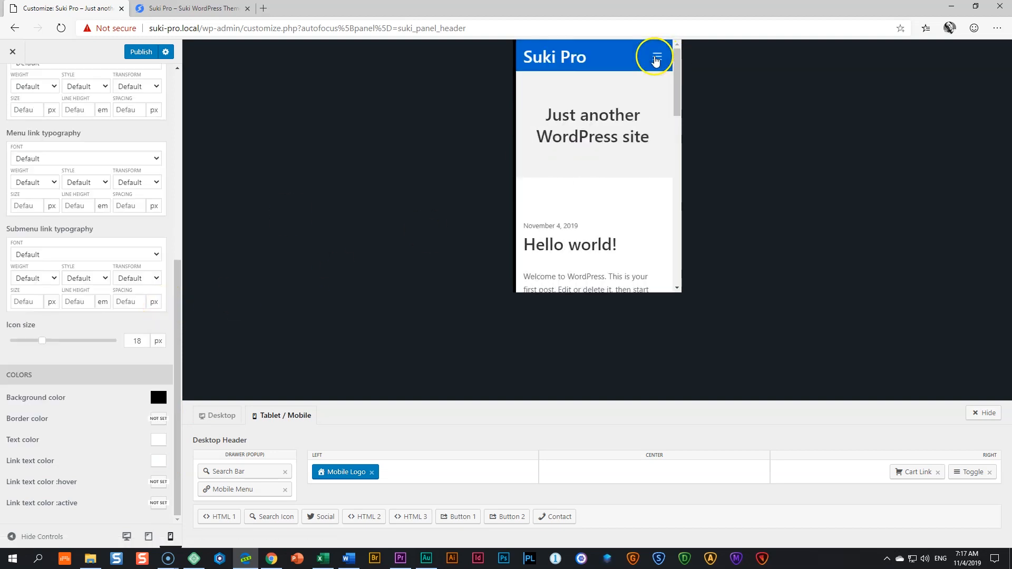
click(148, 537)
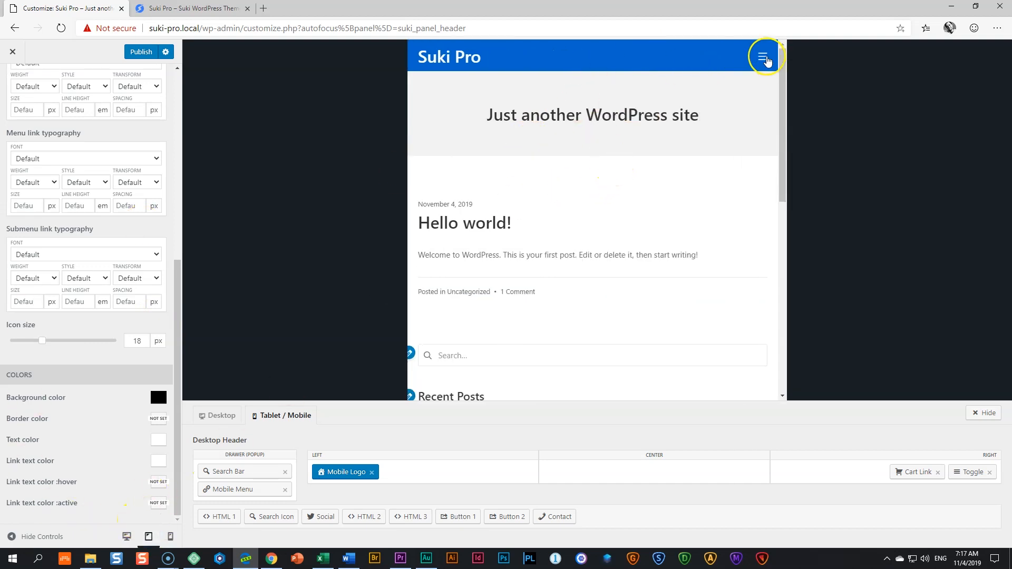
click(765, 59)
click(764, 58)
click(766, 58)
click(765, 60)
click(169, 538)
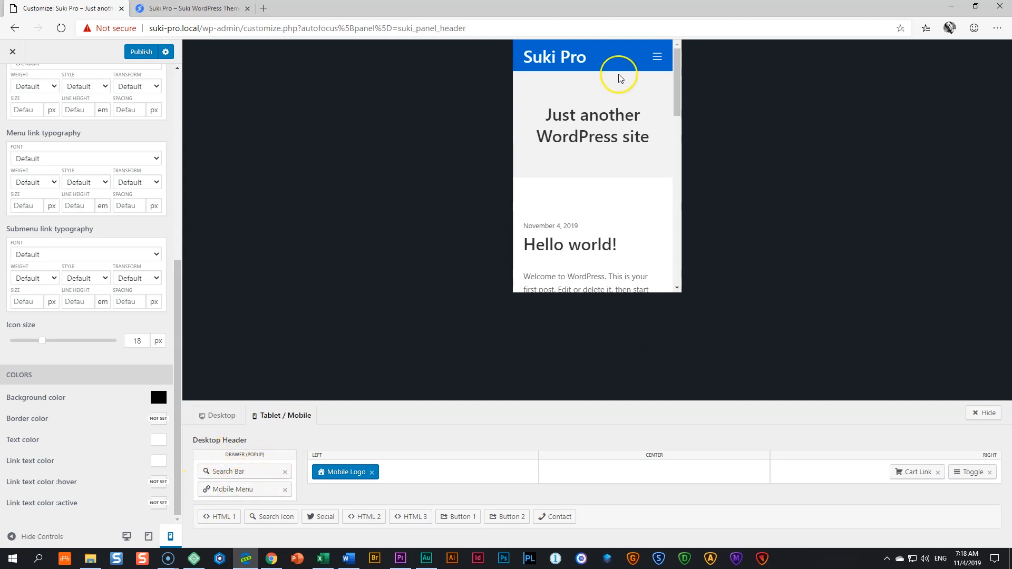
click(657, 56)
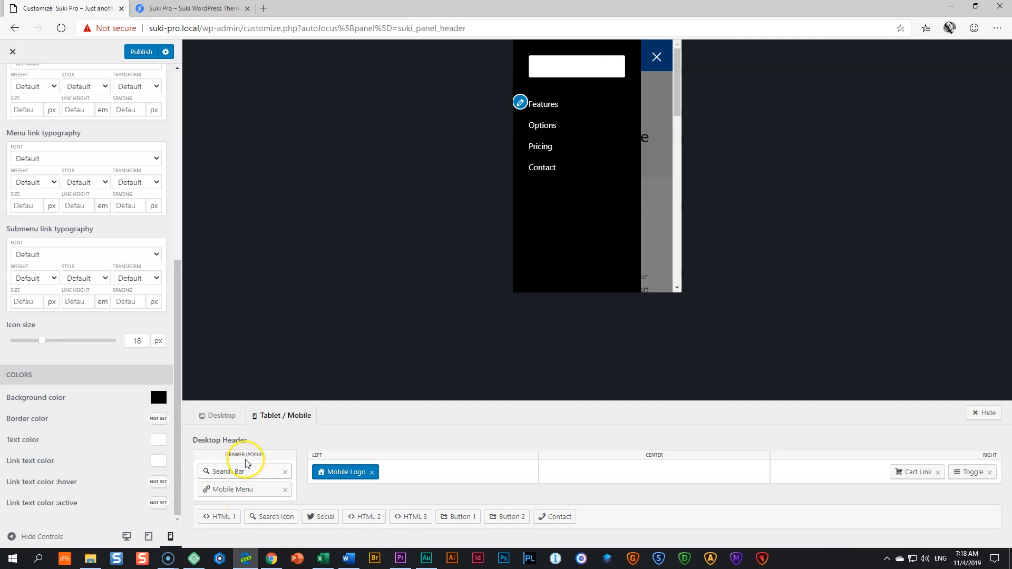
Step: Add the Social element above the Search Bar in the mobile drawer and Button 1 above it, checking each in the preview
drag(321, 516, 235, 454)
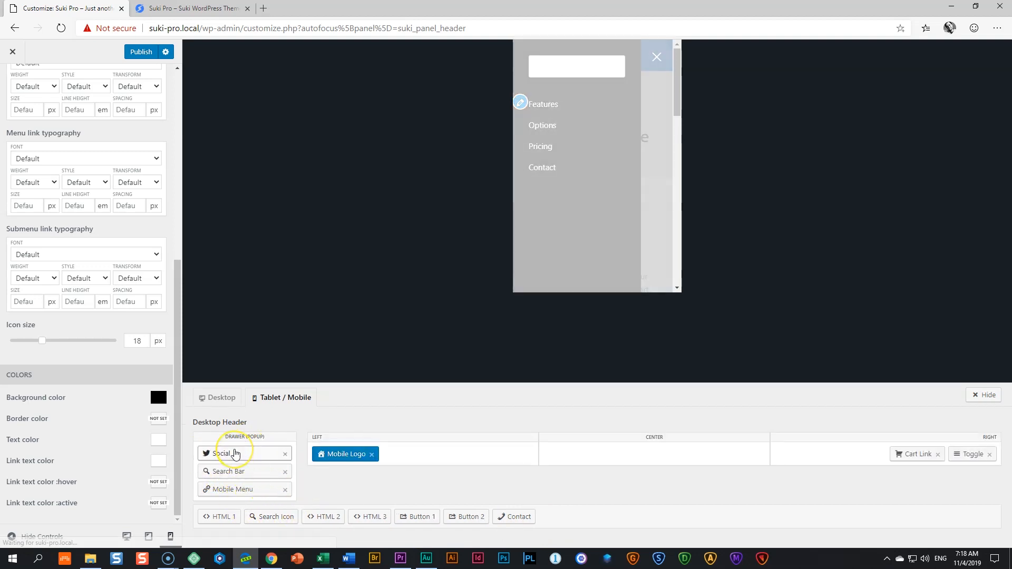
click(657, 56)
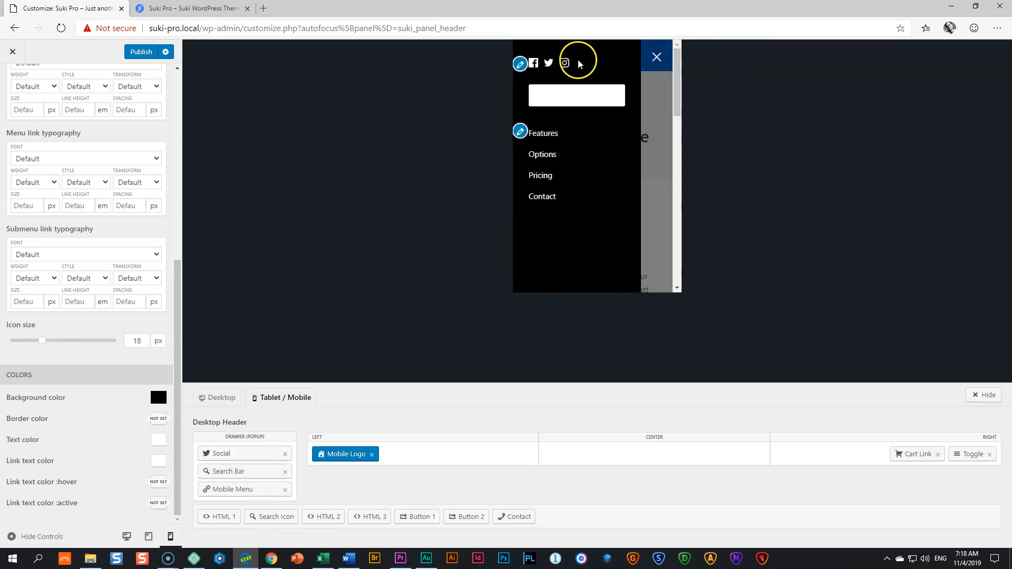
drag(416, 516, 239, 433)
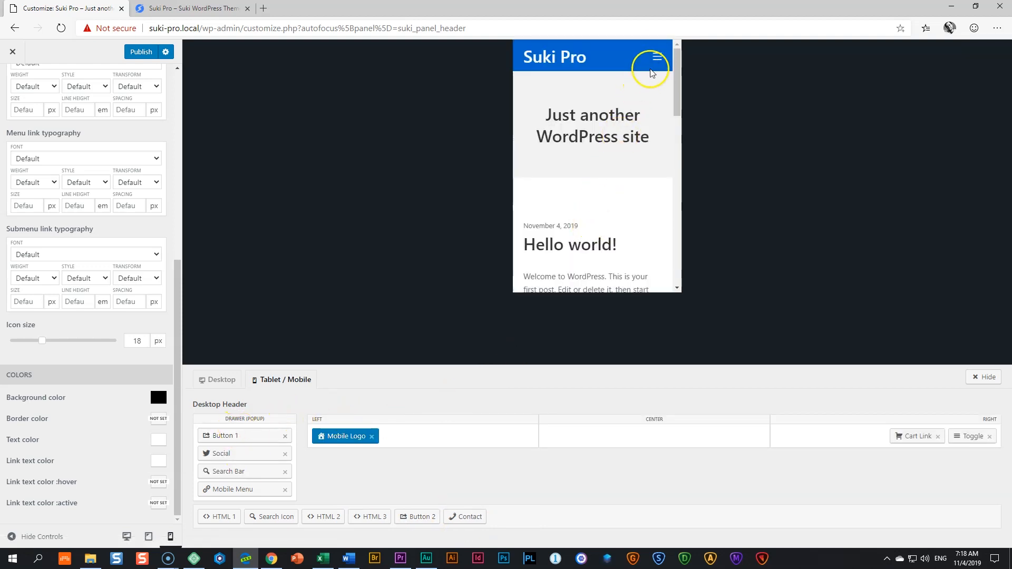
click(654, 57)
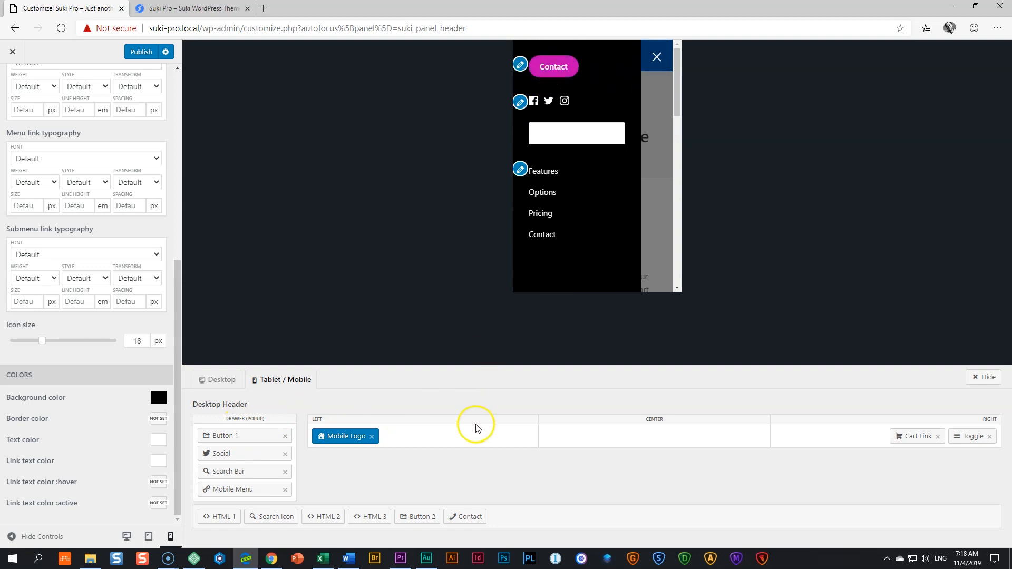
Step: Add the Contact element between Button 1 and Social in the mobile drawer, and toggle the drawer in the preview
drag(469, 519, 235, 437)
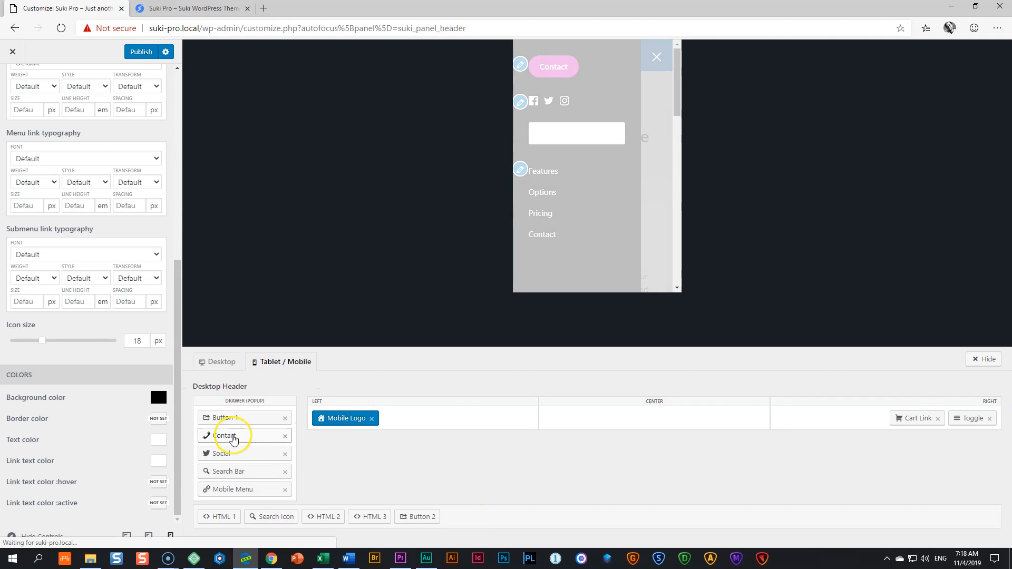
click(657, 57)
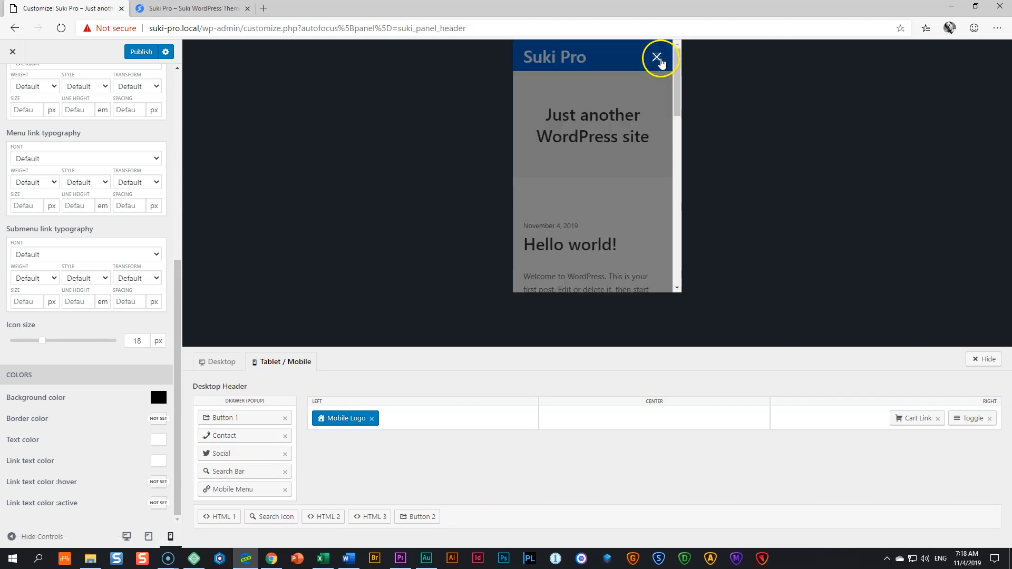
click(658, 58)
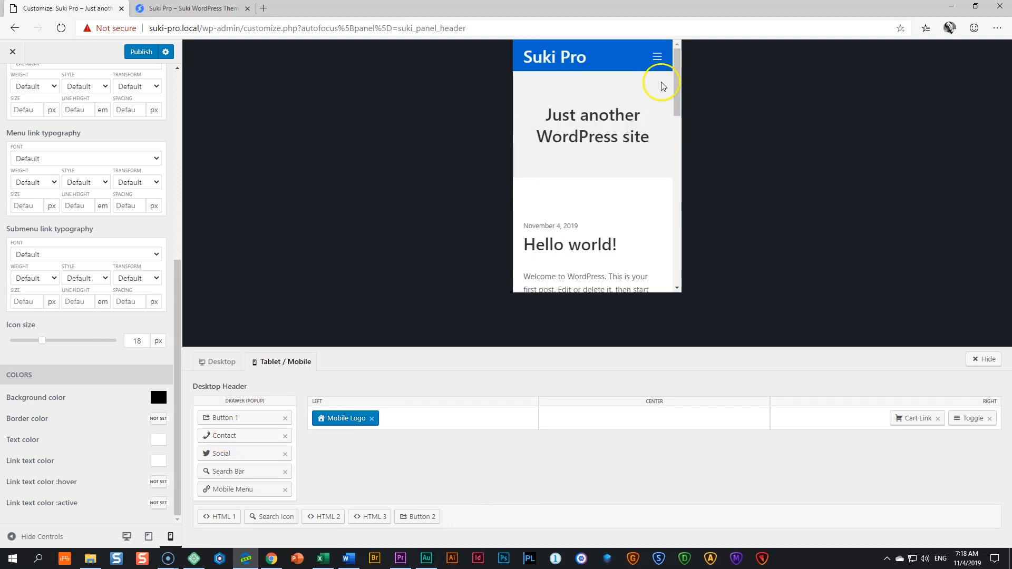